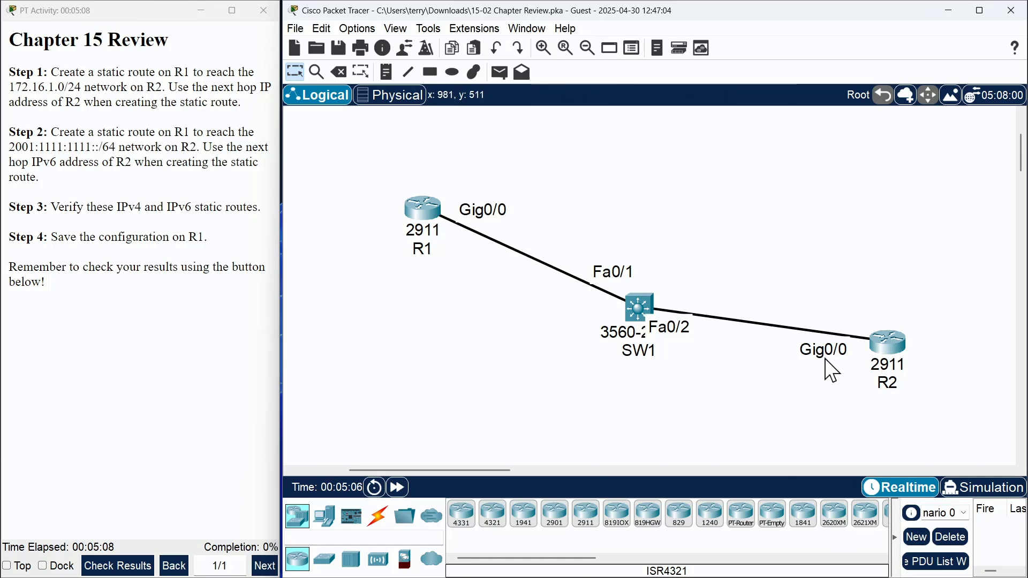
- Open R2's command line in a widened window and enter privileged EXEC mode
left_click(889, 338)
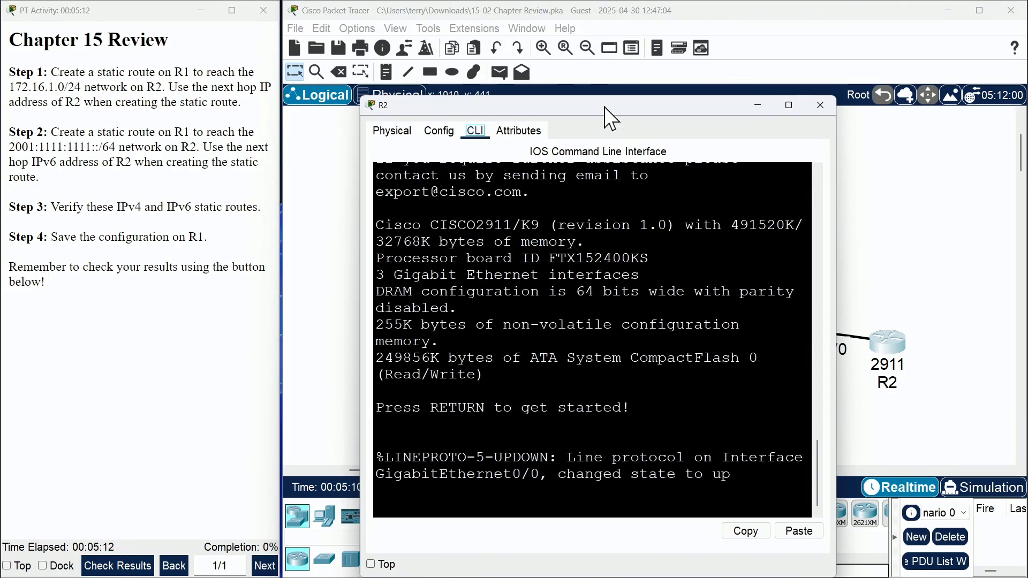
left_click_drag(604, 107, 533, 58)
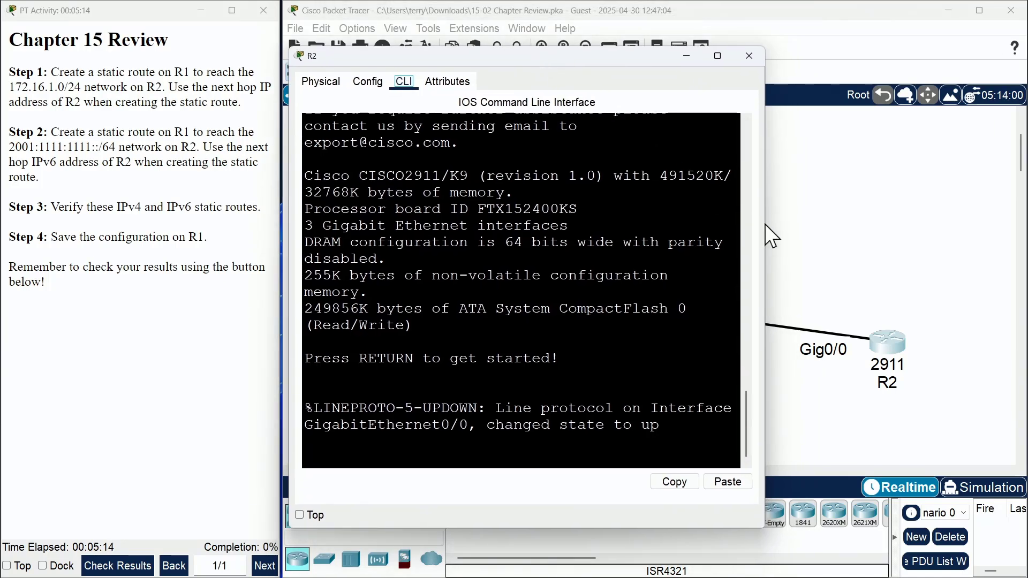
left_click_drag(765, 225, 997, 232)
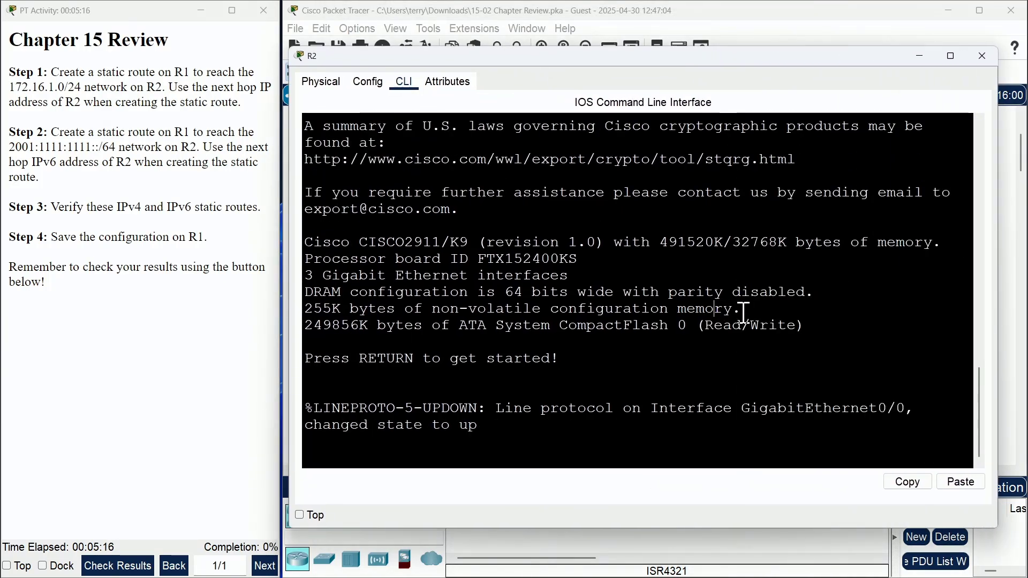
key("Return")
key("Return")
type("en")
key("Return")
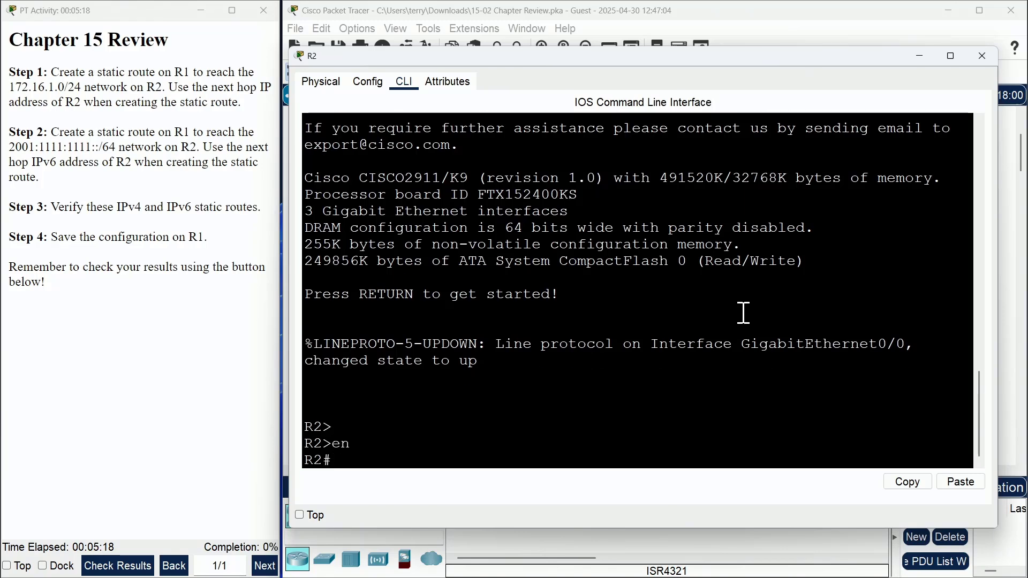
- Run show ip int brief on R2, examine the Loopback1 address, and close R2's window
key("Return")
type("show ip")
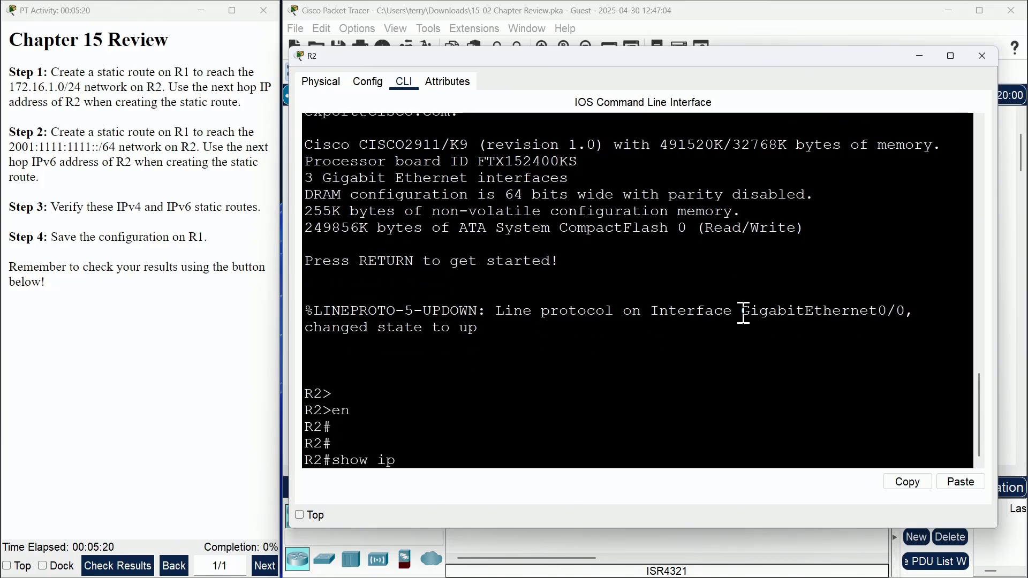
type(" int brief")
key("Return")
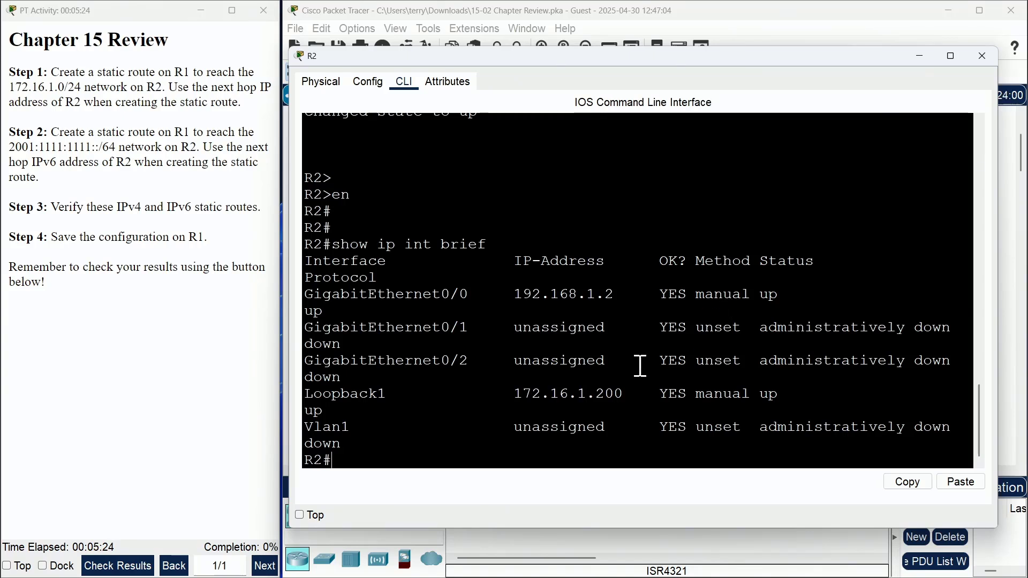
left_click_drag(625, 396, 260, 396)
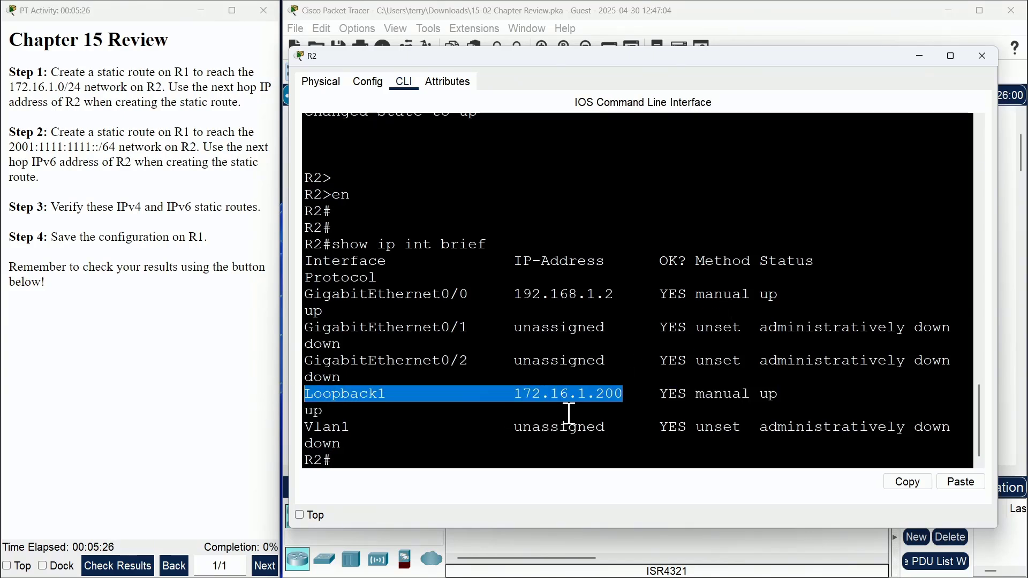
left_click(524, 463)
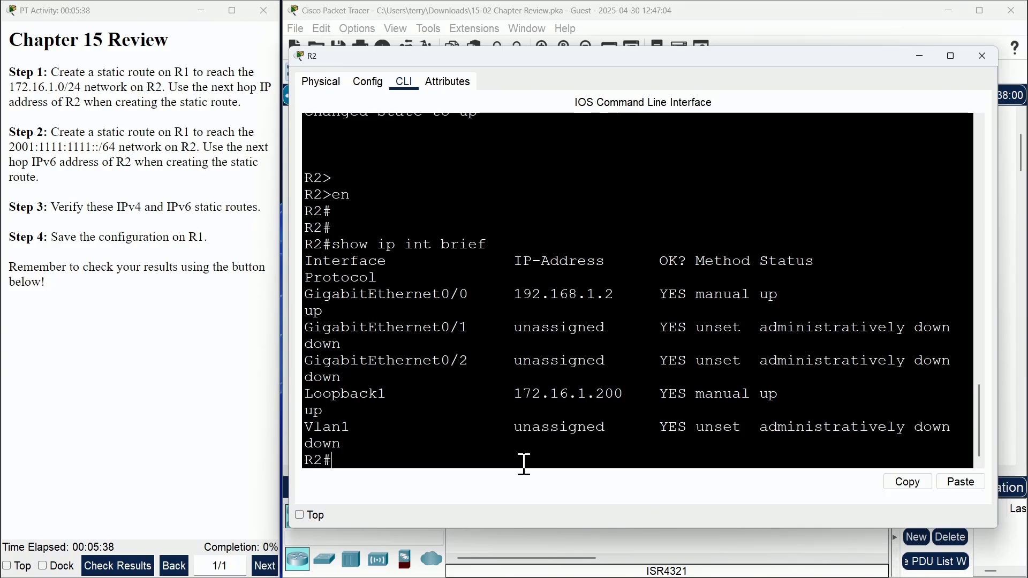
left_click(984, 54)
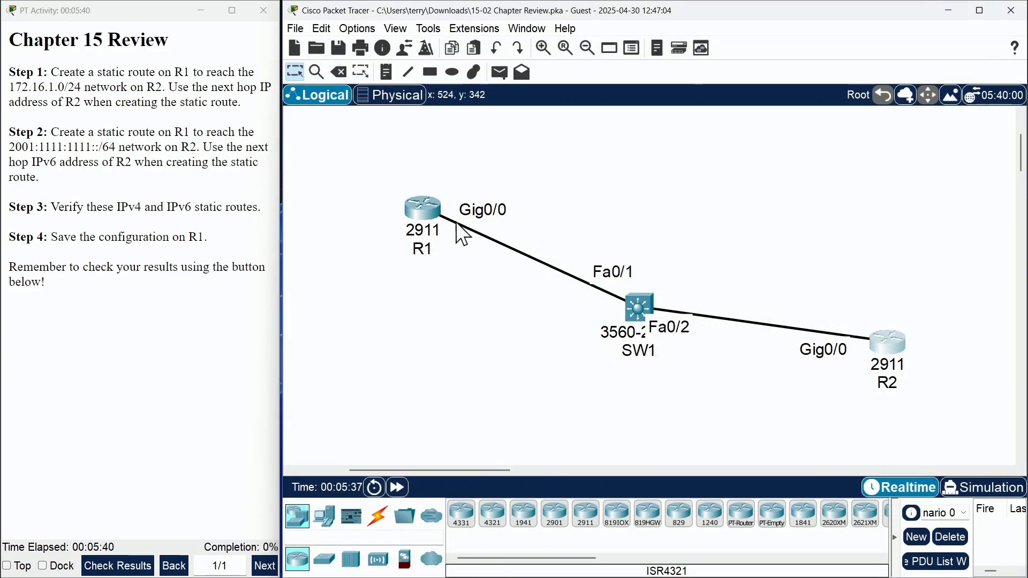
- Open R1's command line and enter privileged EXEC mode
left_click(430, 207)
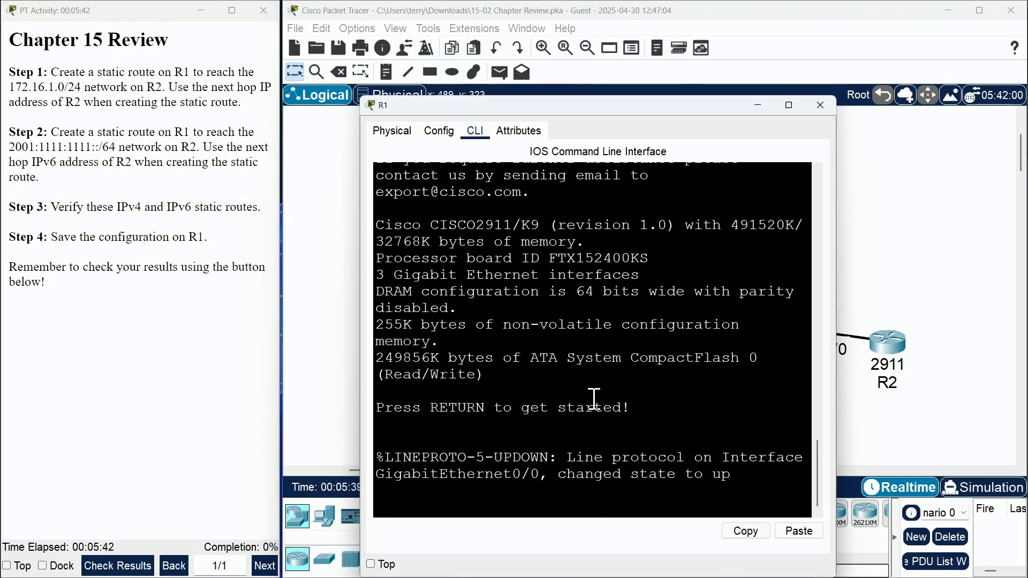
key("Return")
key("Return")
type("en")
key("Return")
key("Return")
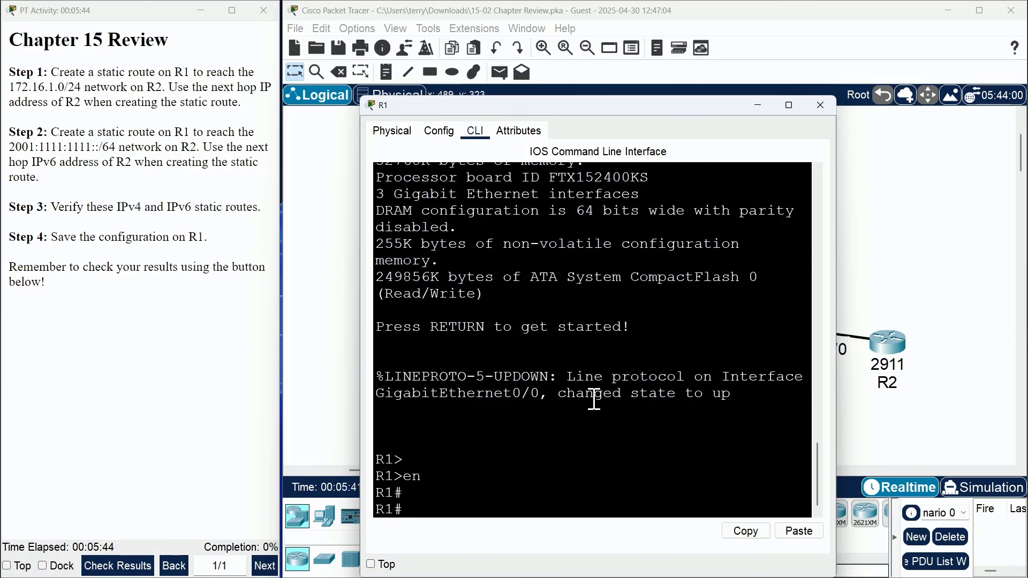
- Run show ip route on R1, examine the connected and local routes in a widened window, and close it
type("show ip route")
key("Return")
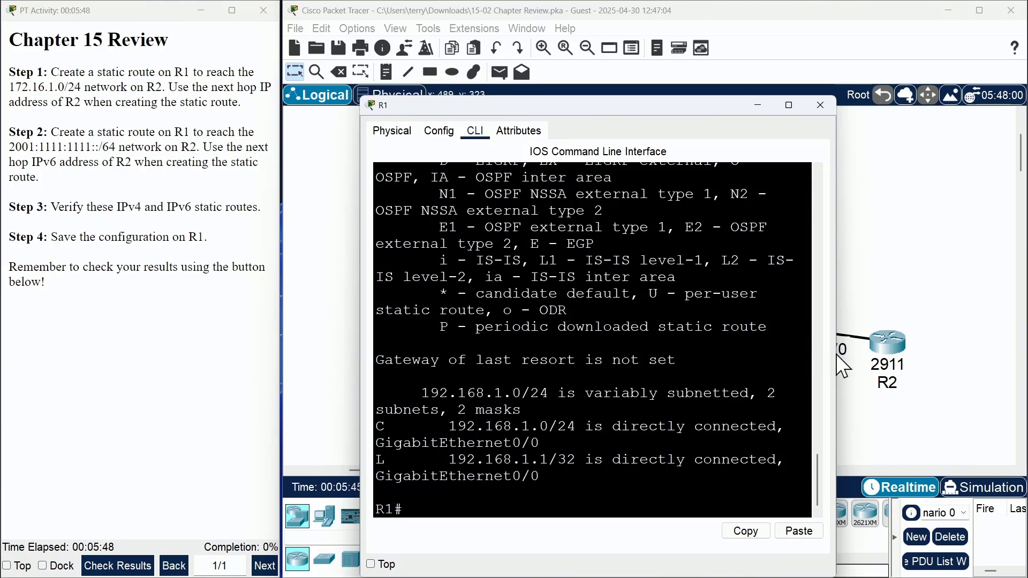
left_click_drag(835, 351, 979, 352)
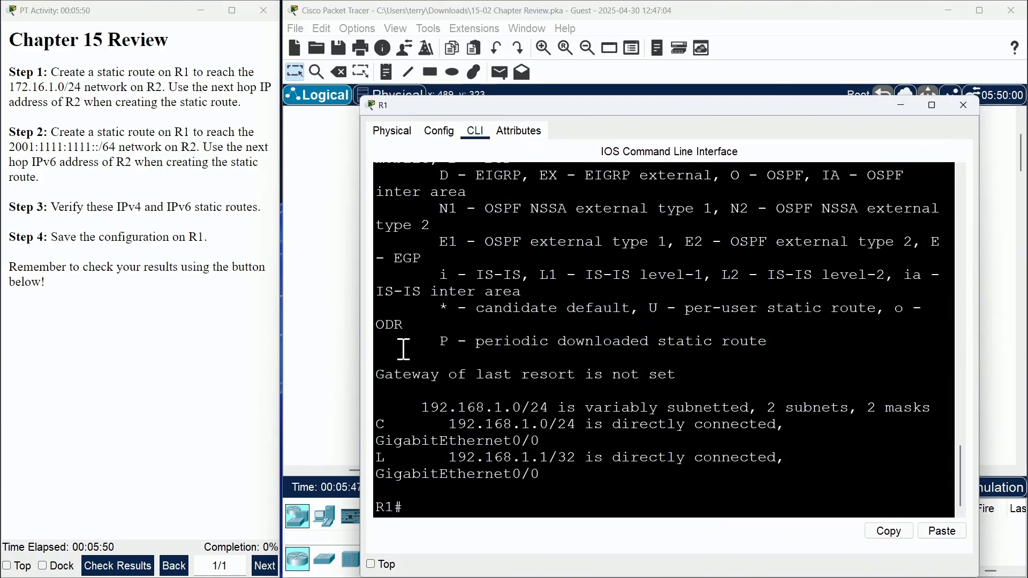
left_click_drag(359, 361, 252, 367)
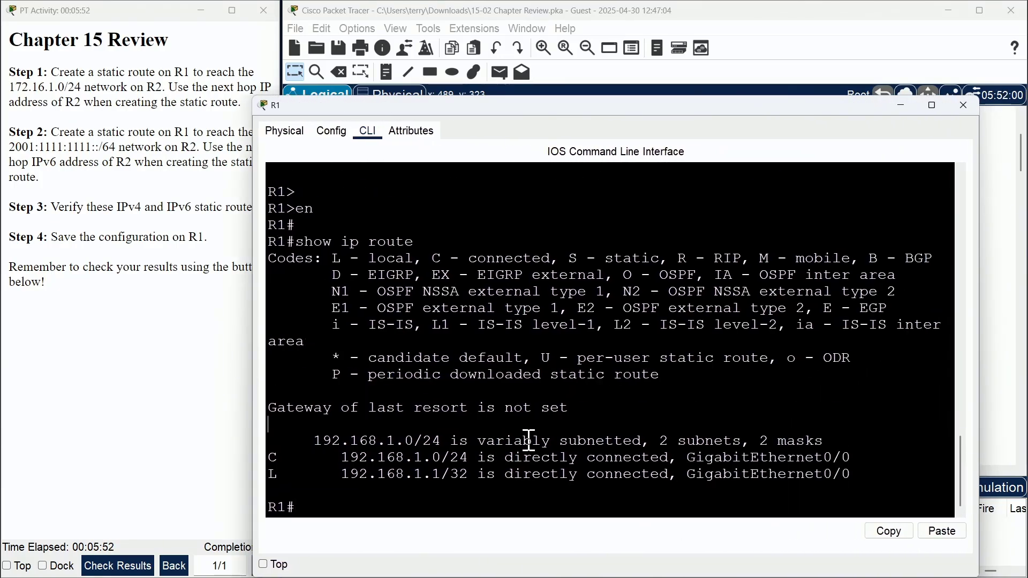
left_click_drag(476, 474, 268, 452)
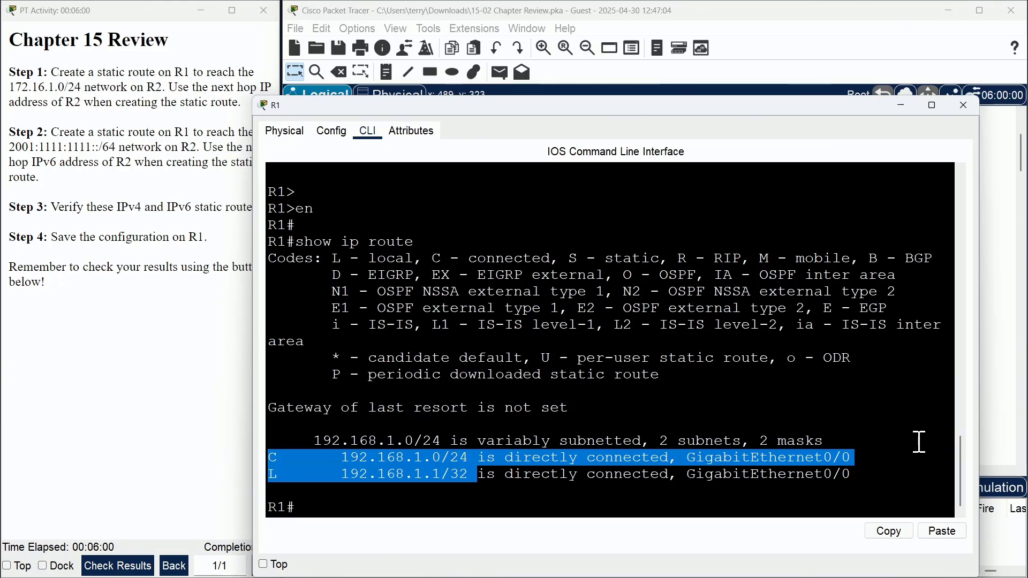
left_click(963, 106)
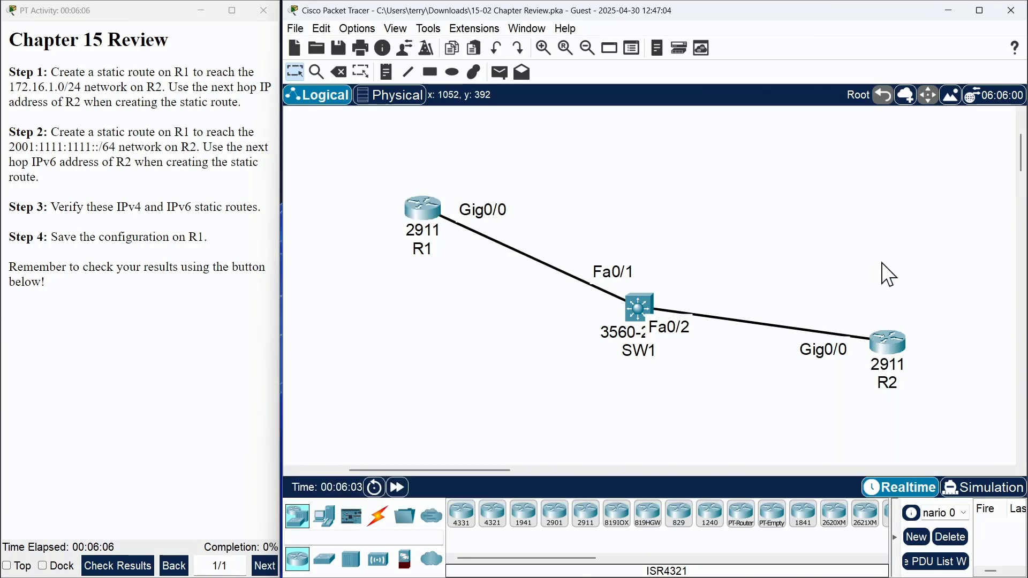
- Copy the GigabitEthernet0/0 IP address from R2's interface list and close R2's window
left_click(886, 342)
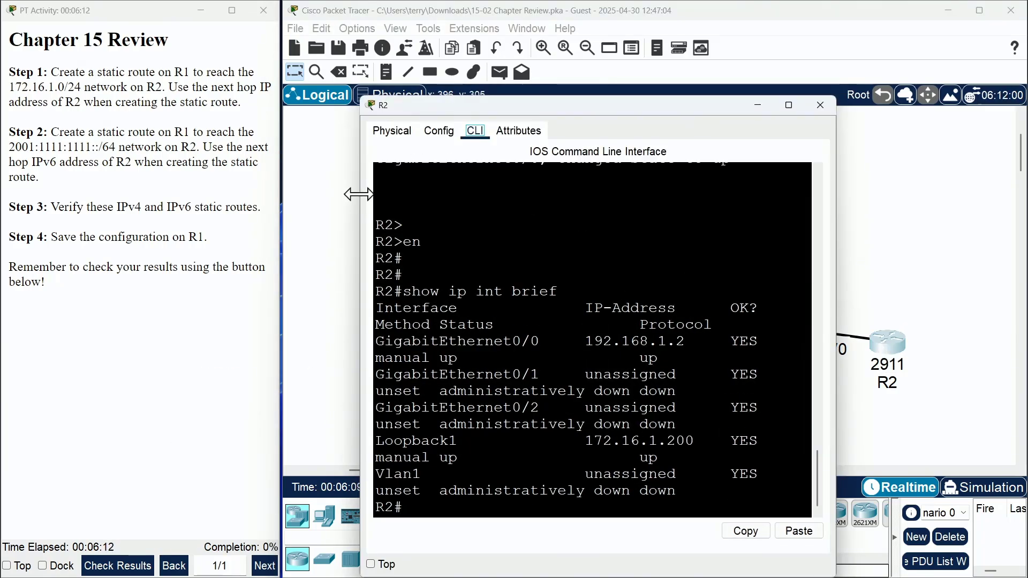
left_click_drag(354, 190, 208, 190)
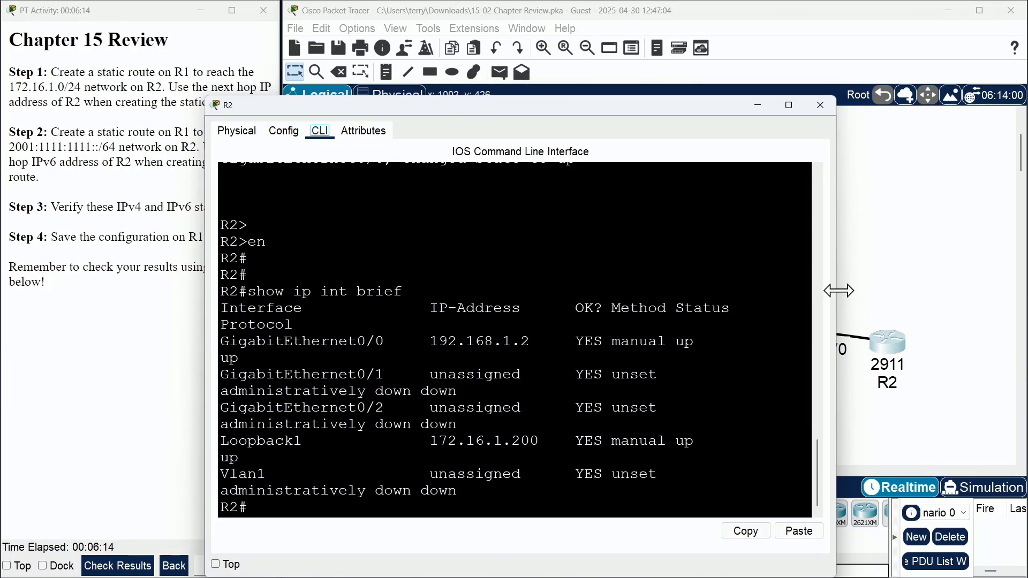
left_click_drag(837, 291, 977, 294)
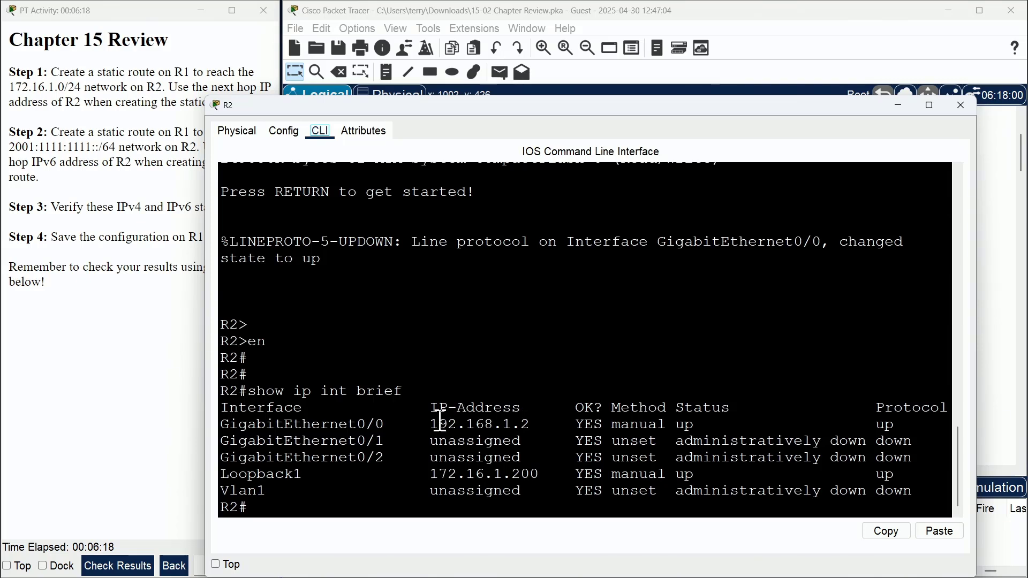
left_click_drag(431, 424, 530, 424)
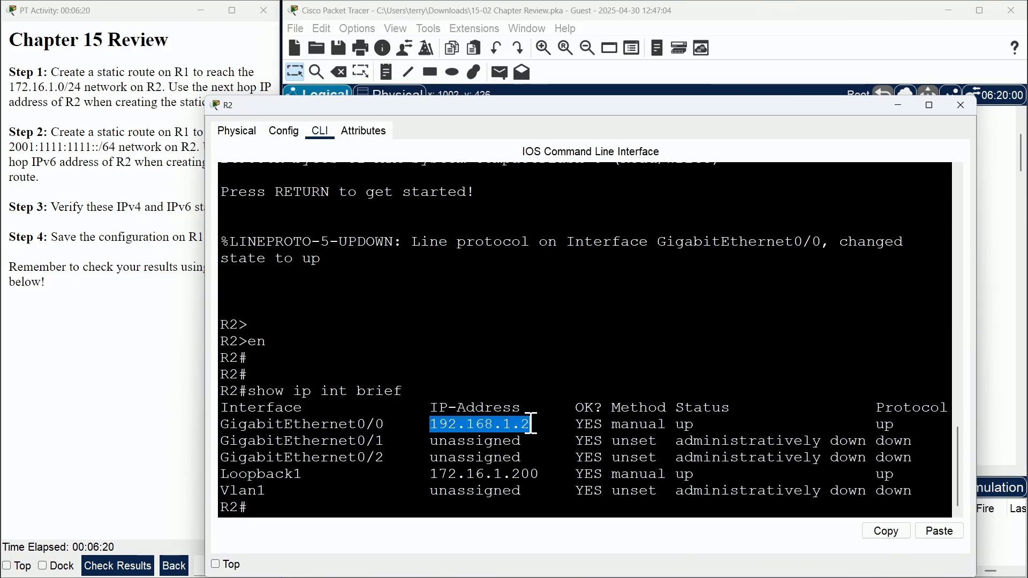
left_click(880, 533)
left_click(958, 106)
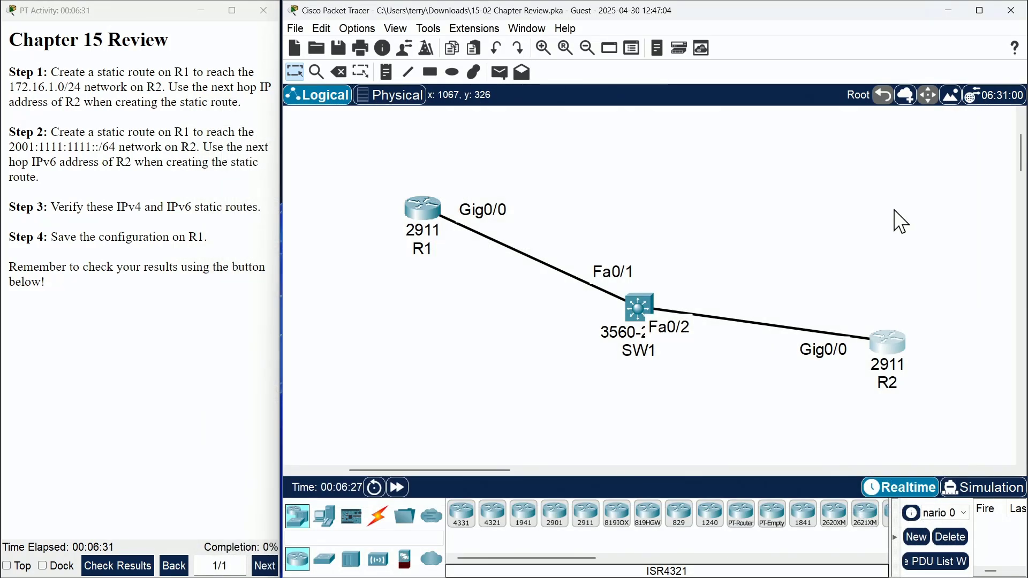
- Reopen R1's command line in a widened window and enter global configuration mode with conf t
left_click(425, 208)
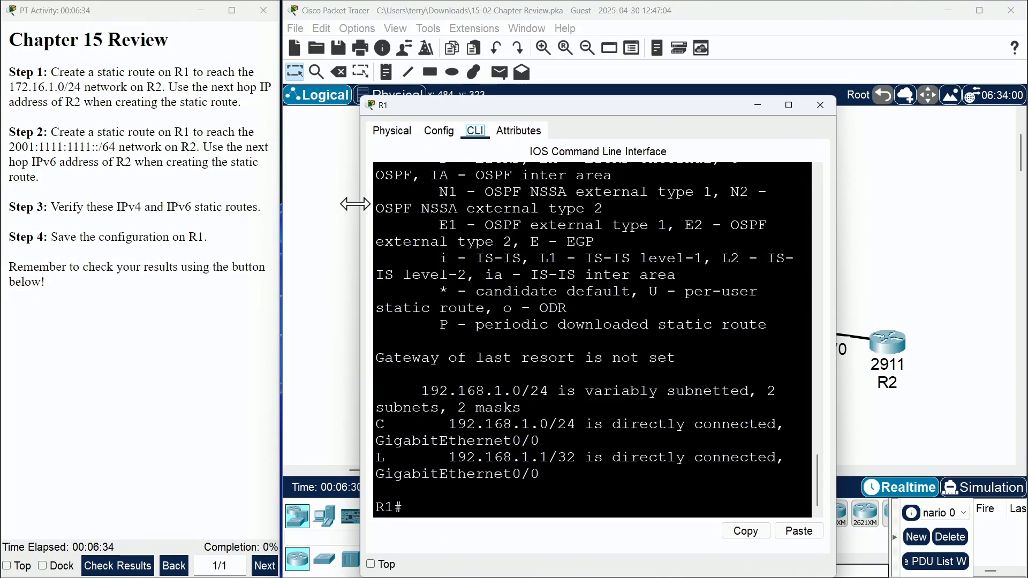
left_click_drag(359, 209, 279, 212)
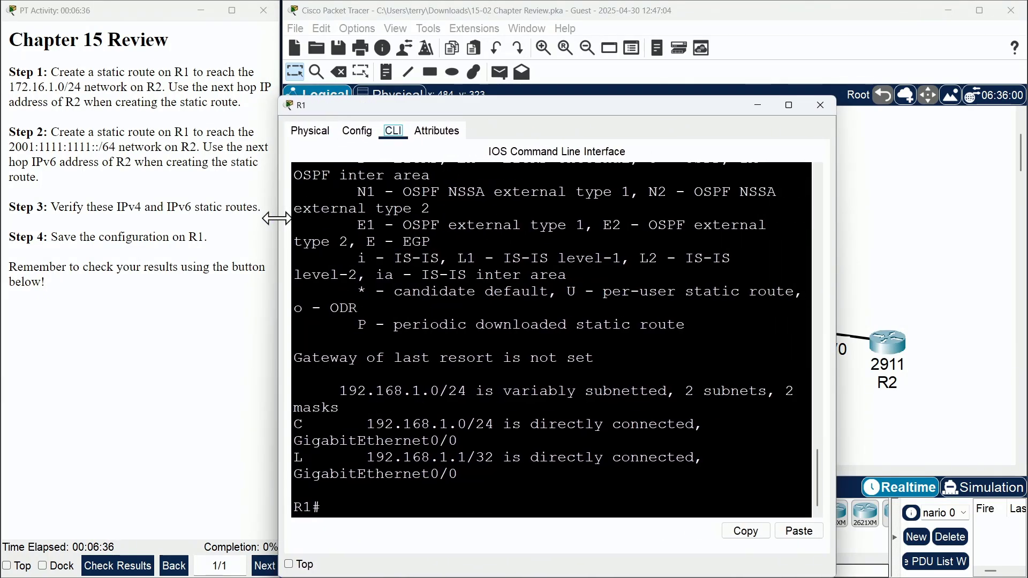
left_click_drag(836, 311, 998, 313)
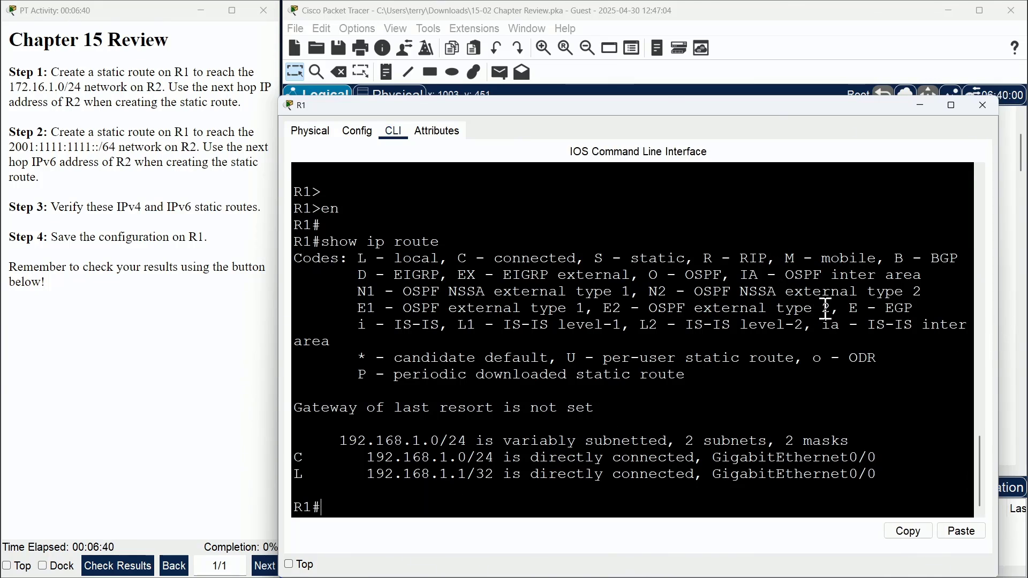
type("conf t")
key("Return")
key("Return")
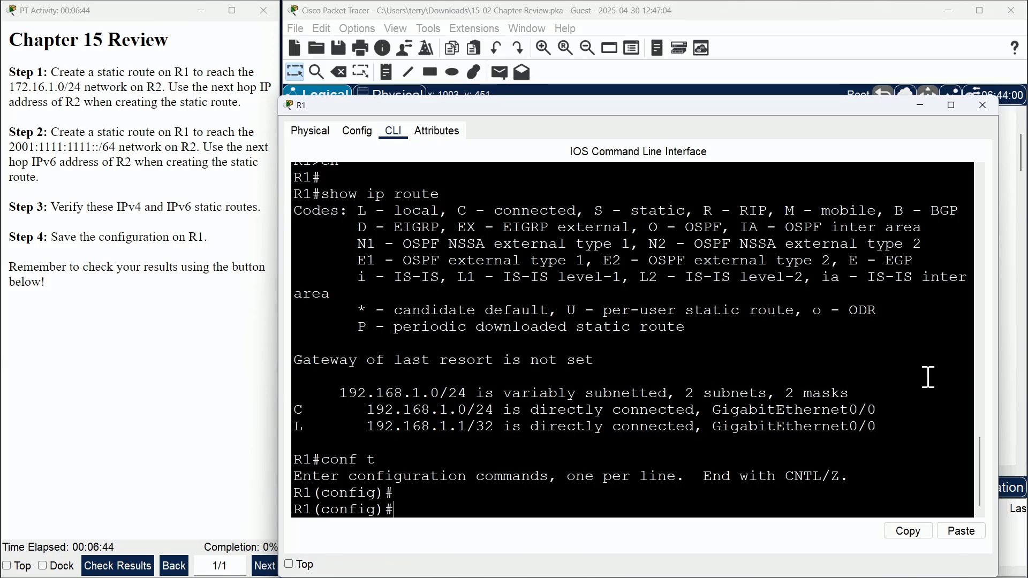
- Begin an ip route command on R1 for 172.16.1.0 with mask 255.255.255.0 and list the forwarding options
type("ip route")
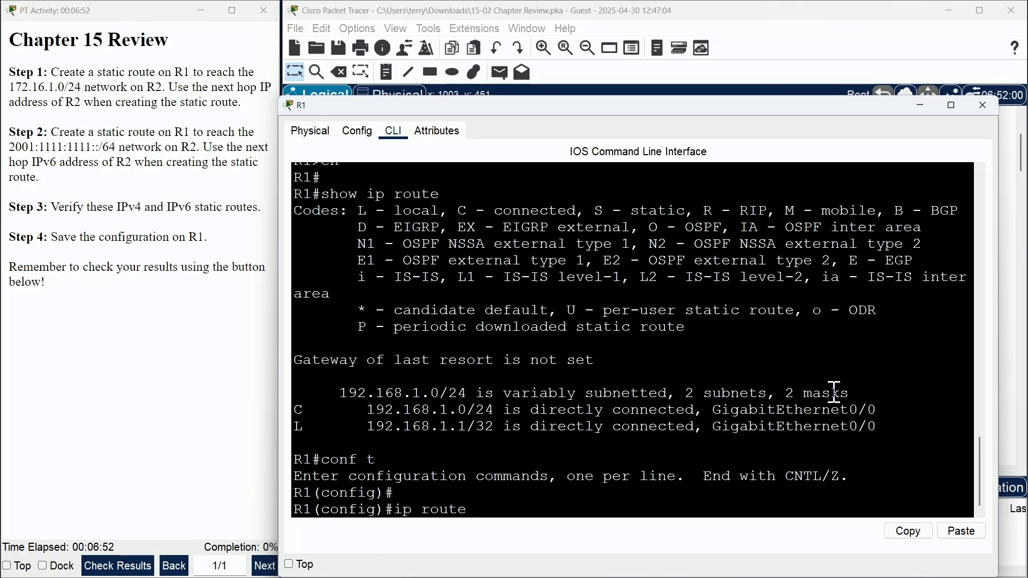
type("172.16.1.0 2")
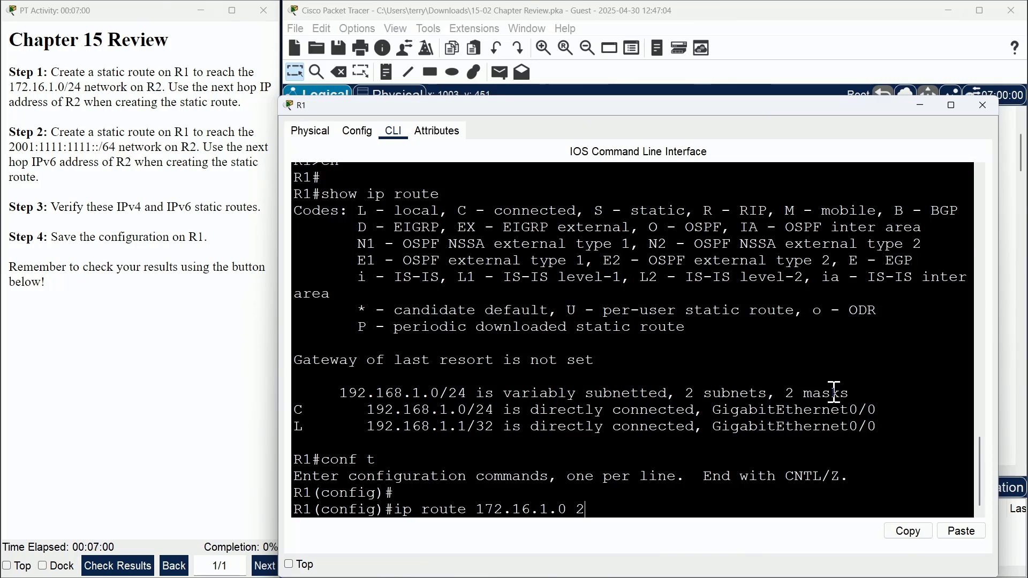
type("55.255.2")
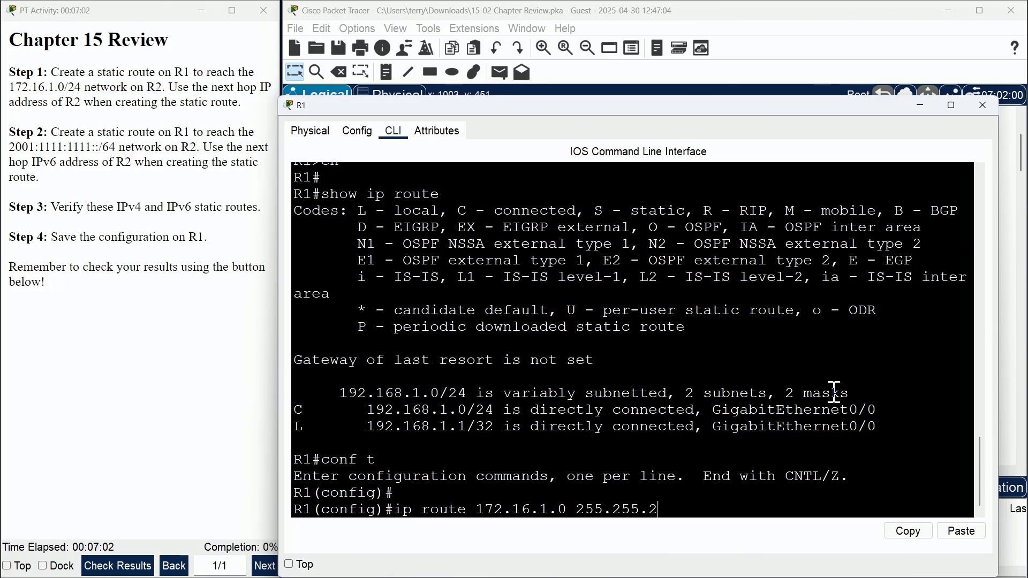
type("55.0")
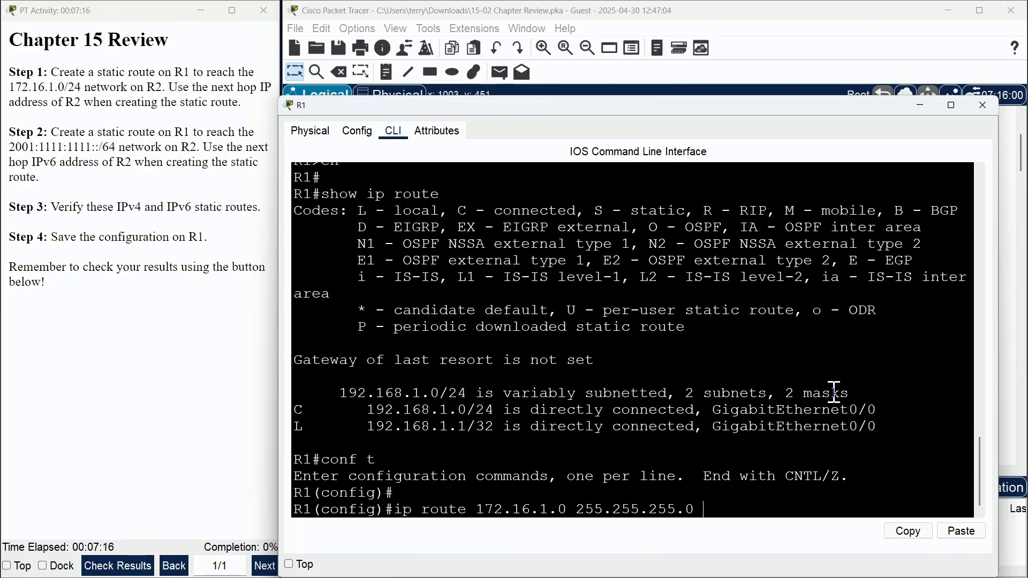
type("?")
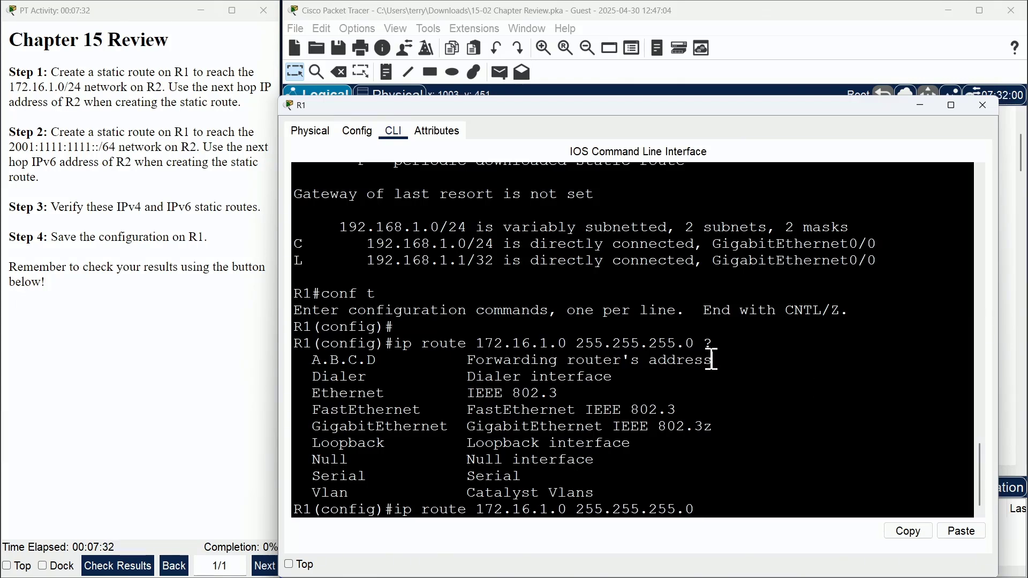
- Review the forwarding router's address option and paste 192.168.1.2 as the route's next hop
left_click_drag(711, 360, 300, 362)
left_click(680, 409)
left_click(961, 531)
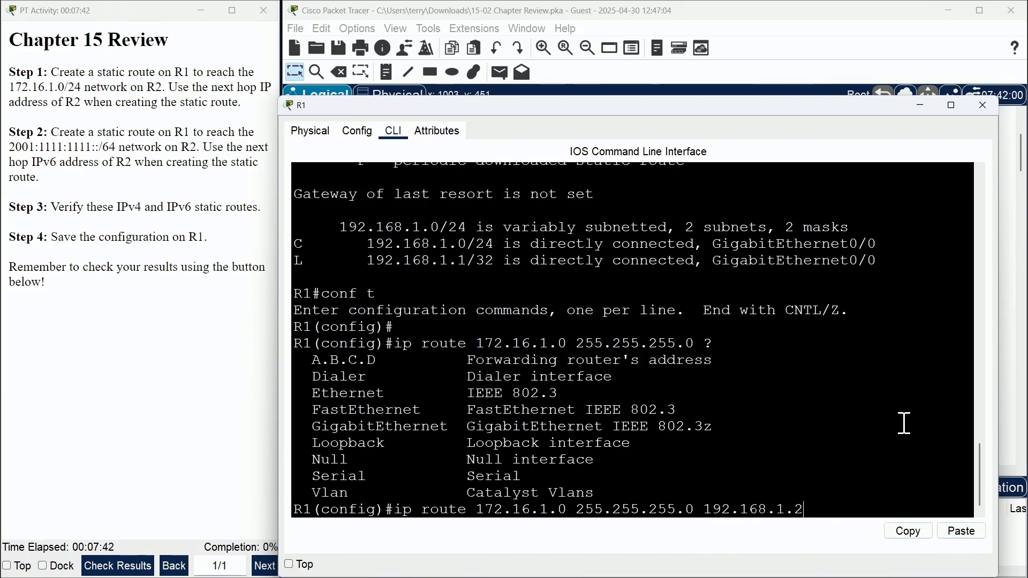
- List the options available after next hop 192.168.1.2 in the ip route command and review the distance metric
type("?")
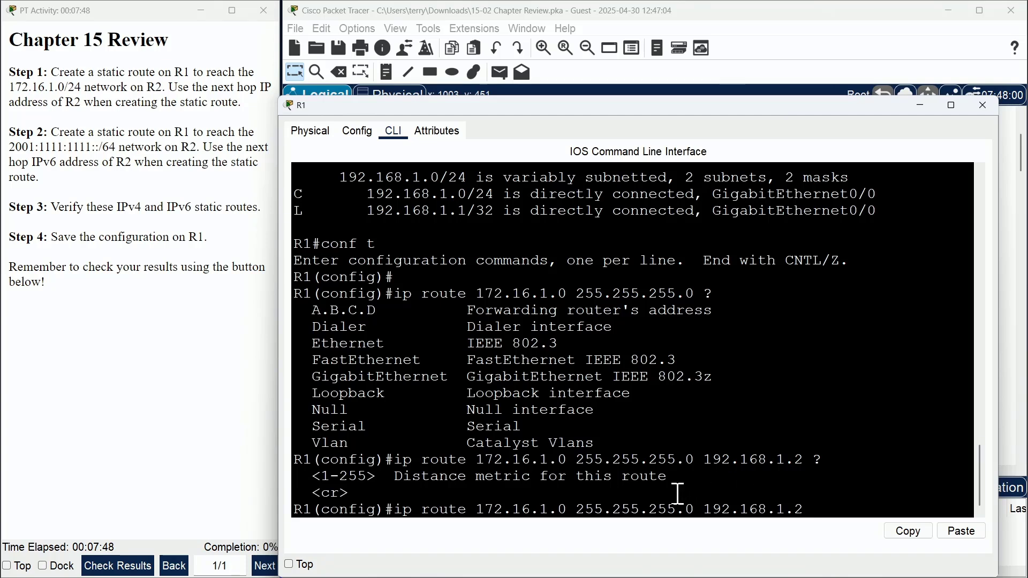
left_click_drag(670, 479, 305, 485)
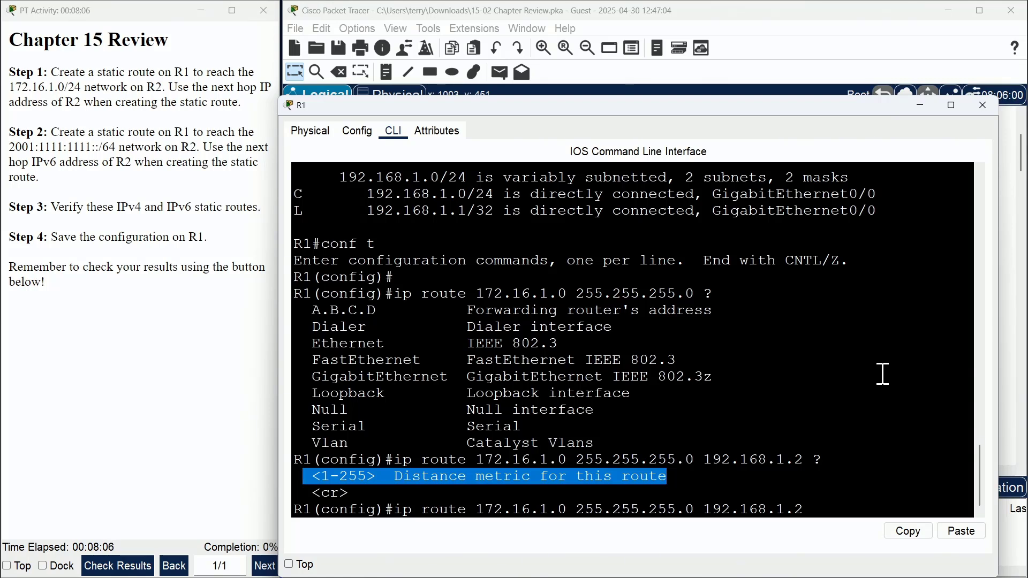
left_click_drag(815, 509, 393, 509)
left_click(839, 511)
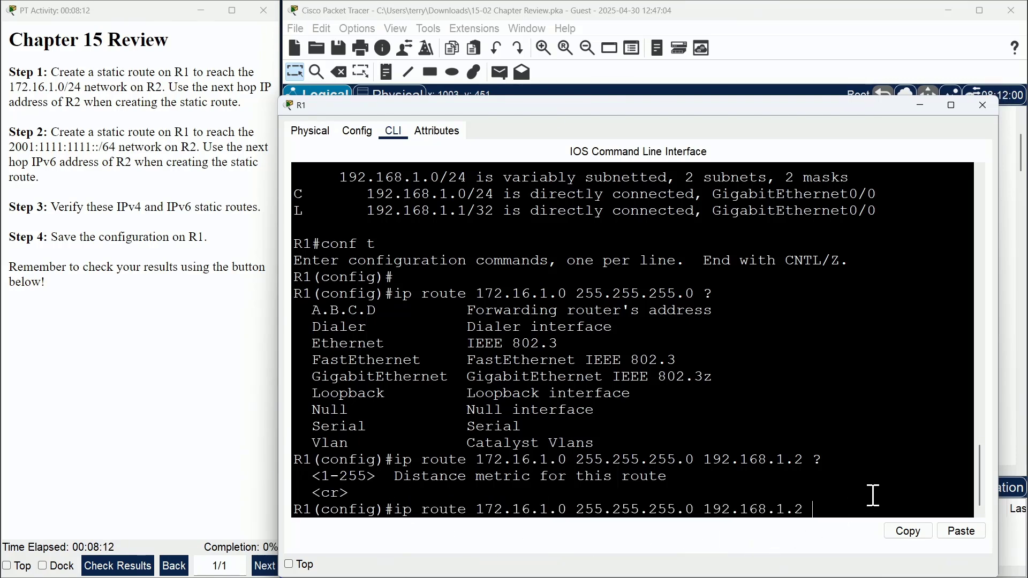
- Try a distance metric of 112 at the end of the ip route command, and remove it again
type("112")
left_click_drag(569, 509, 481, 514)
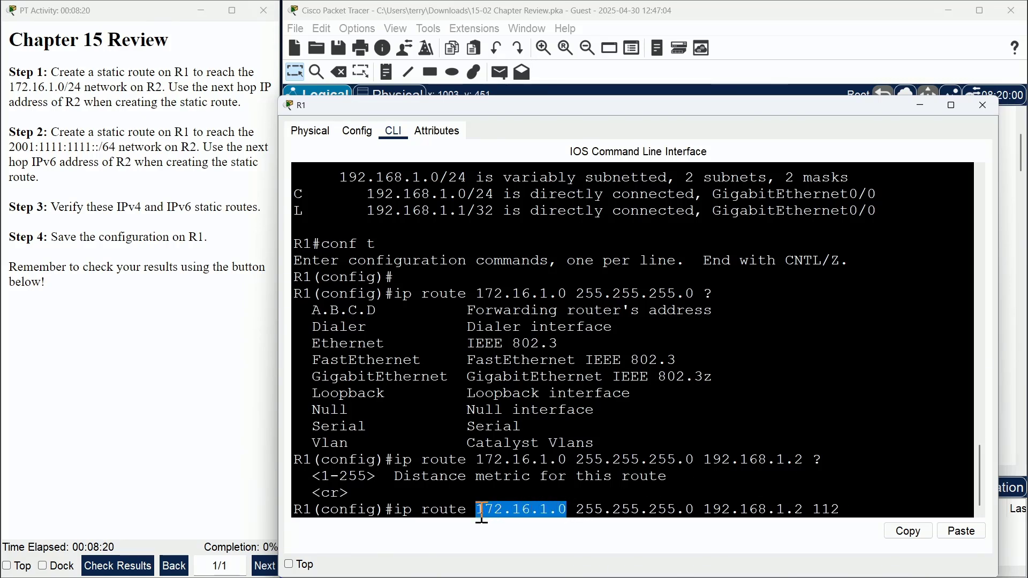
double_click(825, 510)
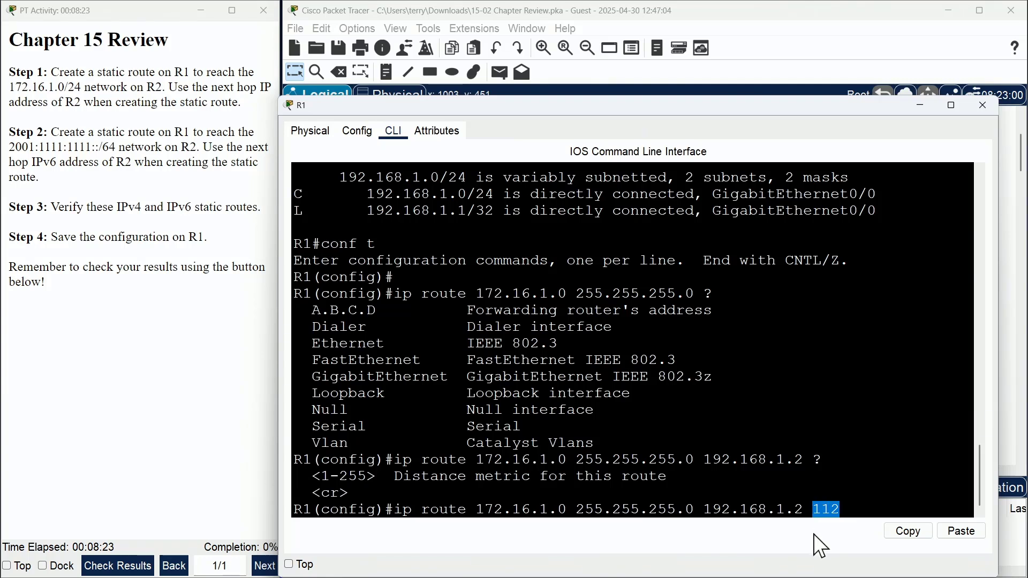
left_click(851, 507)
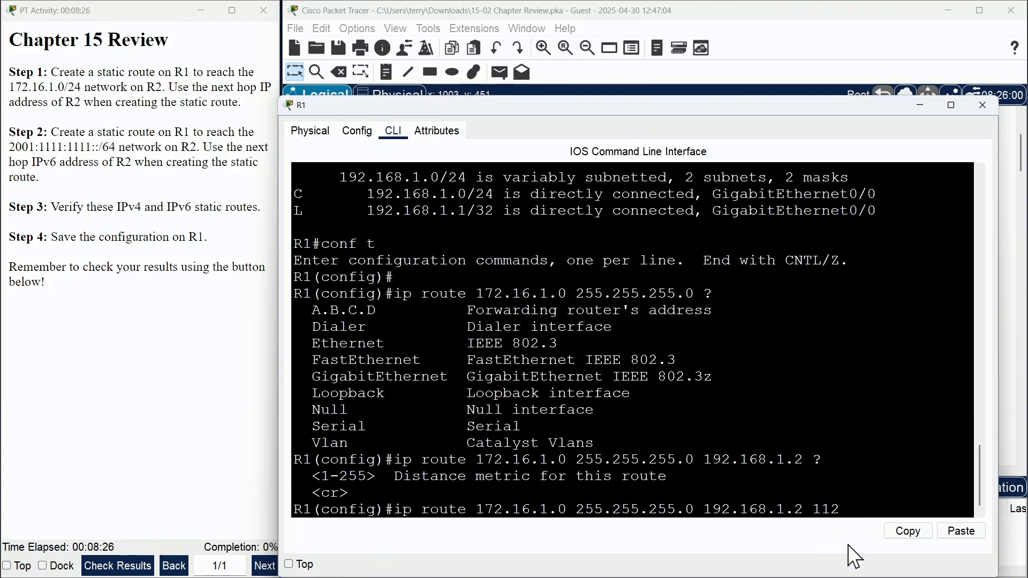
key("BackSpace")
key("BackSpace")
key("BackSpace")
key("BackSpace")
- Apply the static route to 172.16.1.0 255.255.255.0 via 192.168.1.2 and leave configuration mode with end
key("Return")
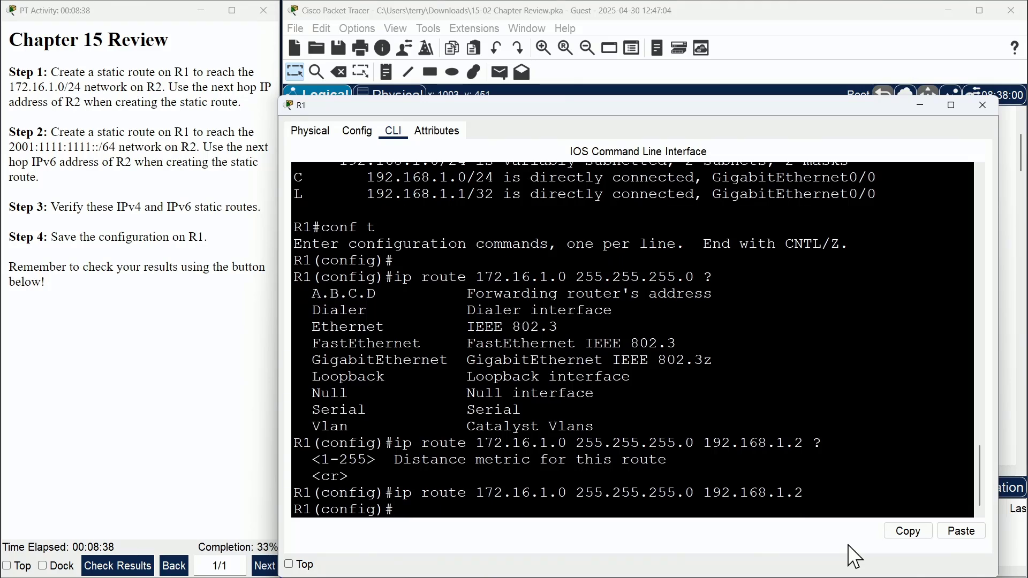
type("end")
key("Return")
key("Return")
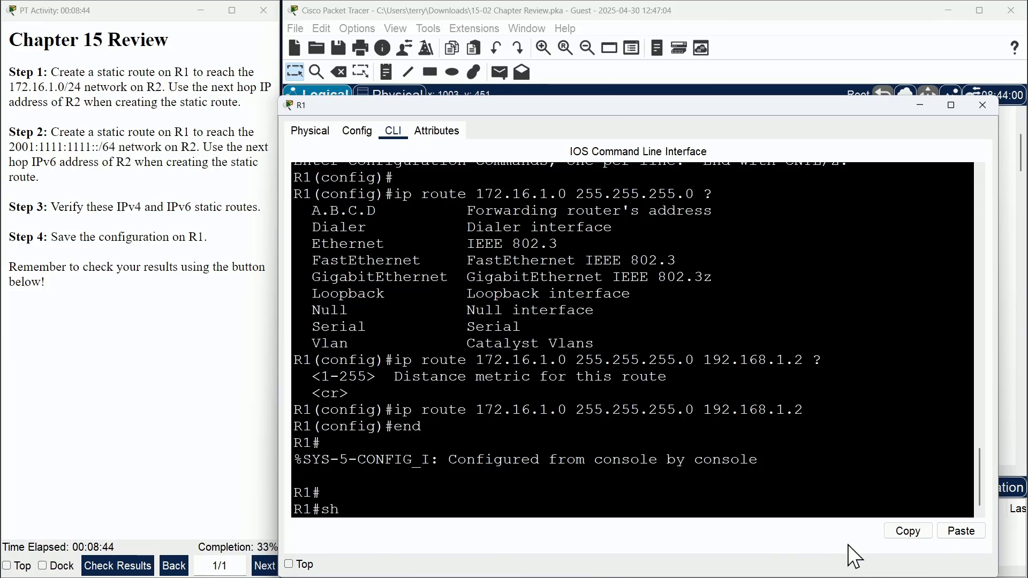
- Display R1's IPv4 routing table with show ip route and examine the static route entry
type("show ip route")
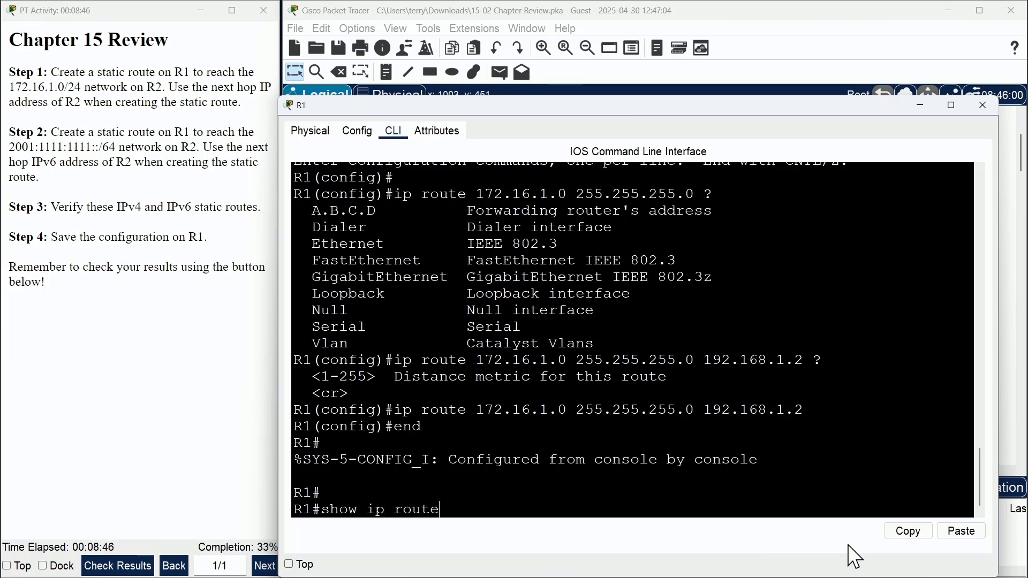
key("Return")
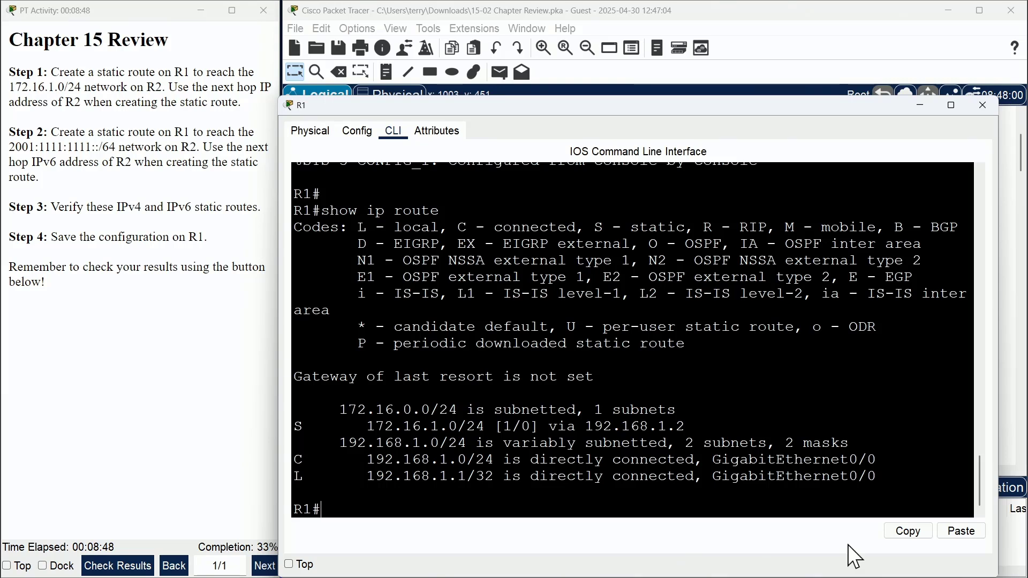
left_click_drag(686, 427, 293, 427)
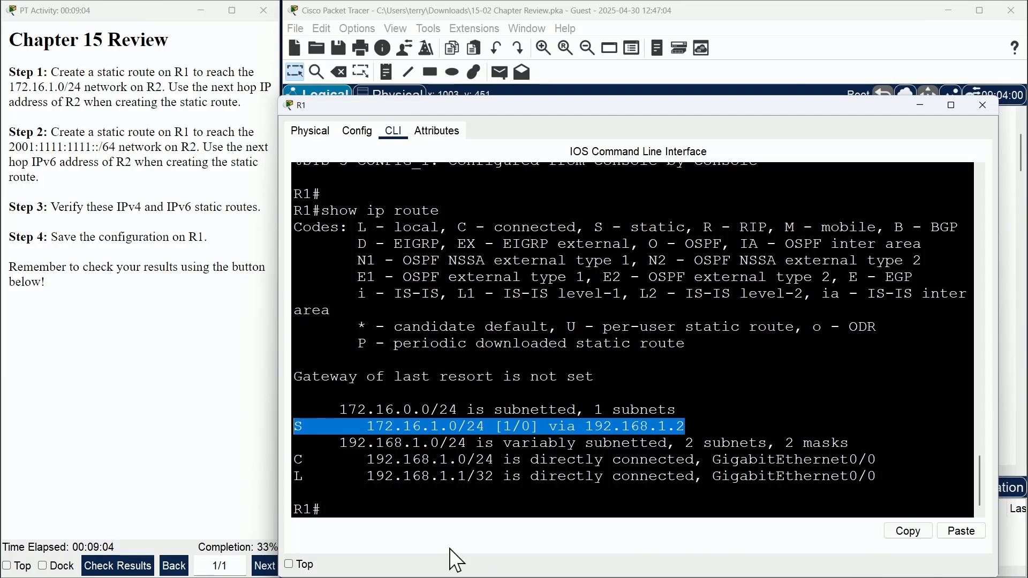
left_click(389, 506)
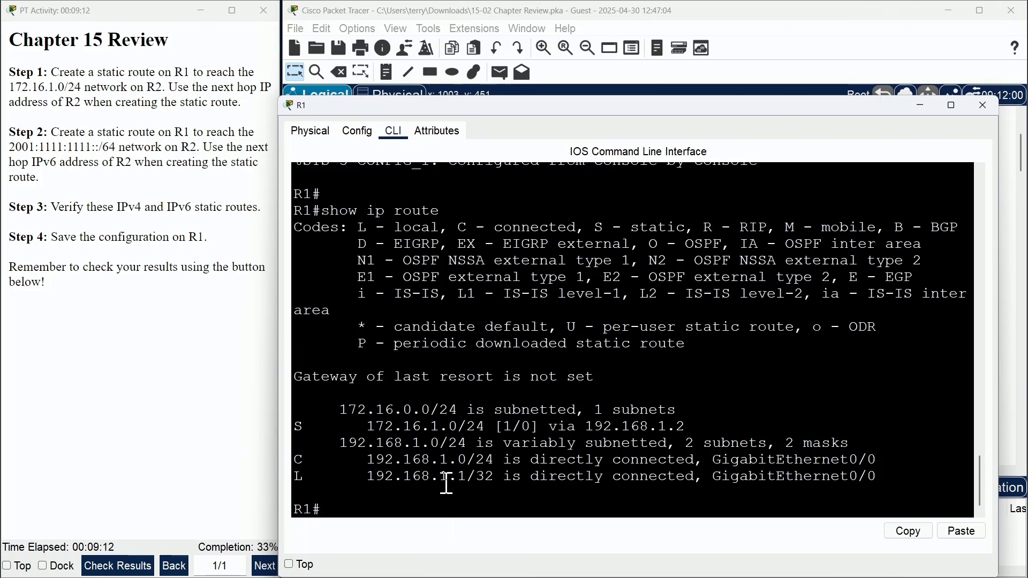
- Save R1's configuration with wr and minimize R1's window
type("wr")
key("Return")
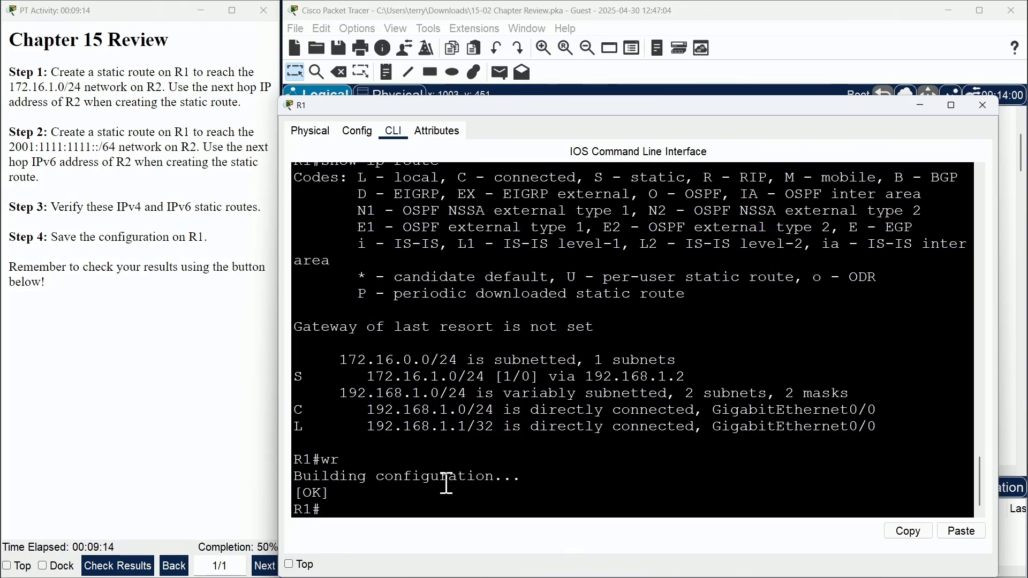
left_click(928, 108)
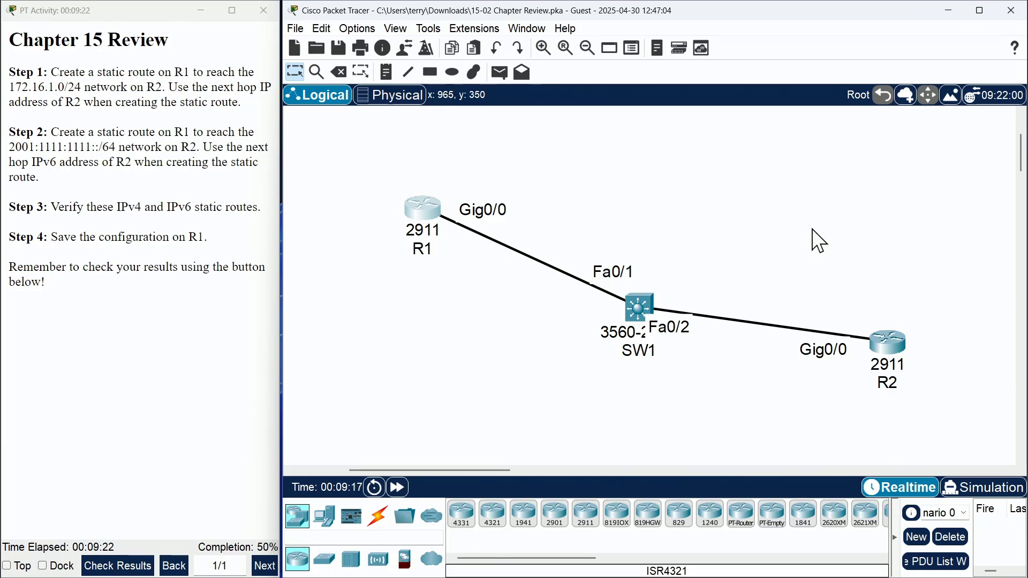
- Open R2's command line in a widened window, copy the Loopback1 IP address 172.16.1.200, and close R2's window
left_click(891, 340)
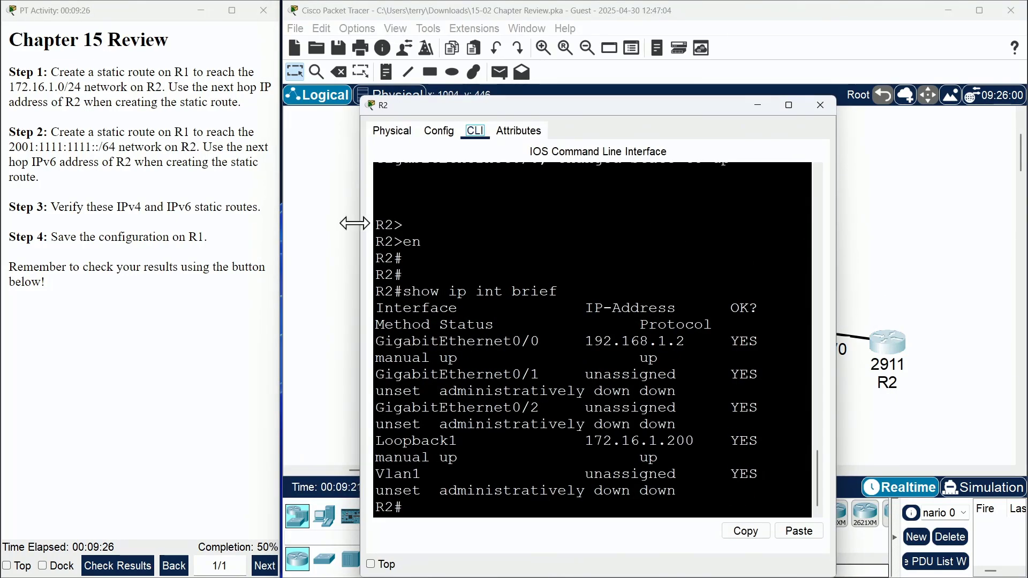
left_click_drag(358, 239, 255, 244)
left_click_drag(837, 311, 982, 322)
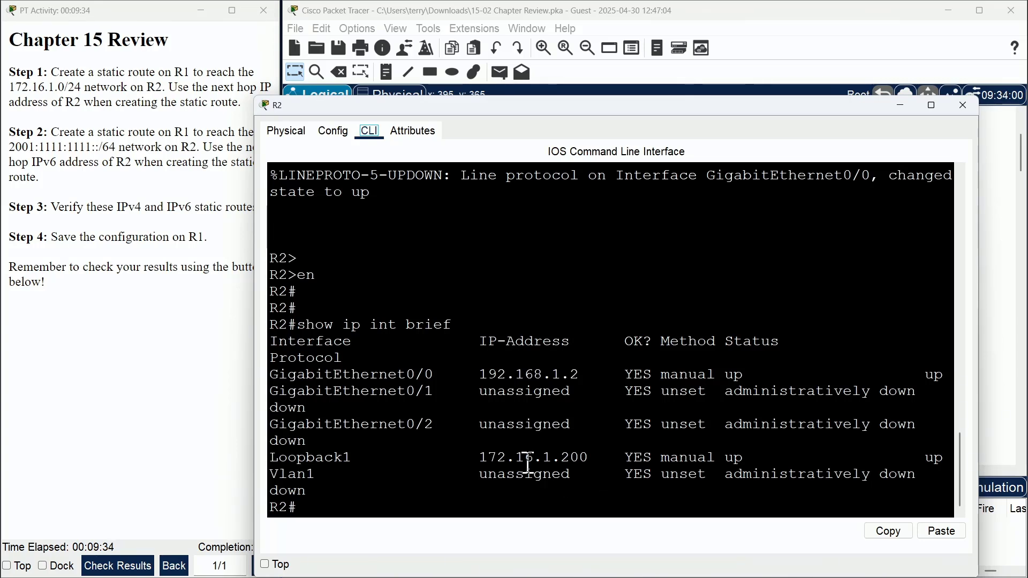
left_click_drag(480, 457, 589, 457)
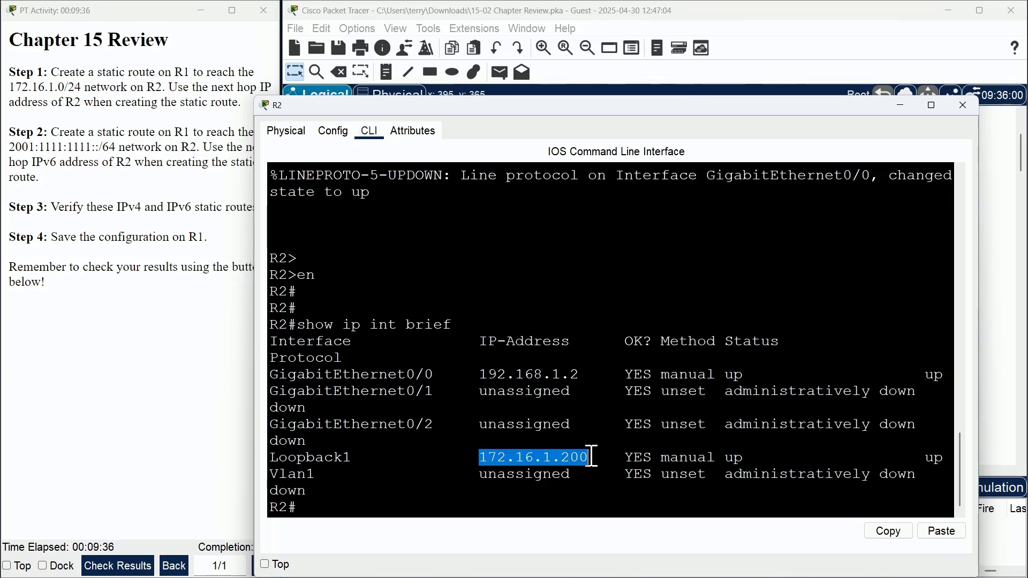
left_click(887, 531)
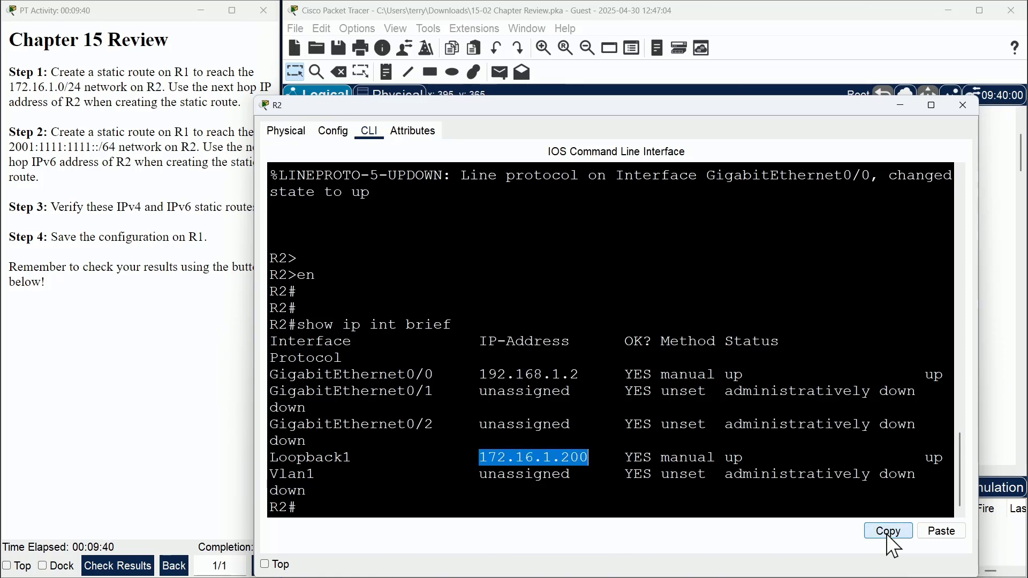
left_click(962, 104)
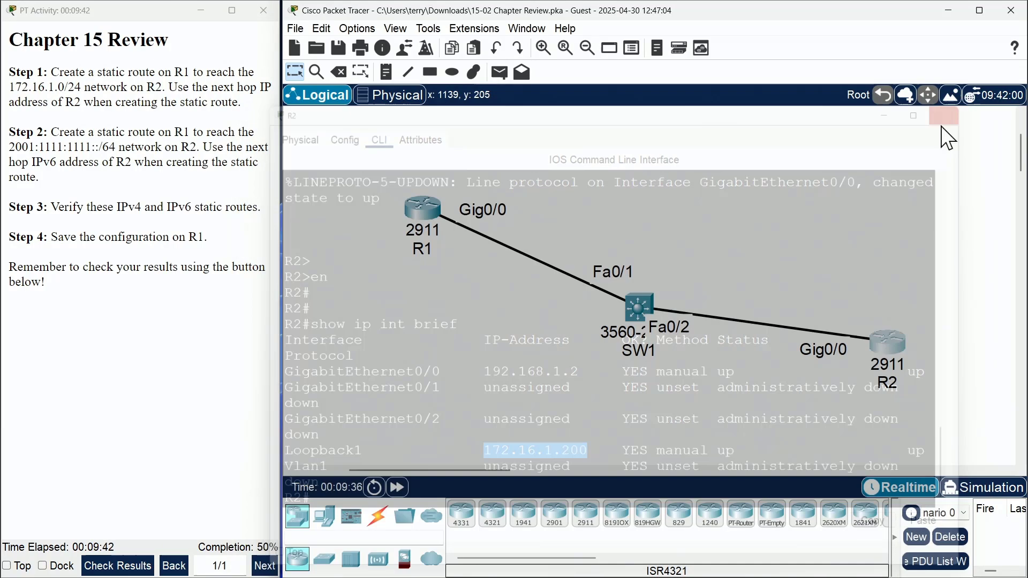
- Reopen R1's command line in a widened window and ping 172.16.1.200 using the copied address
left_click(417, 207)
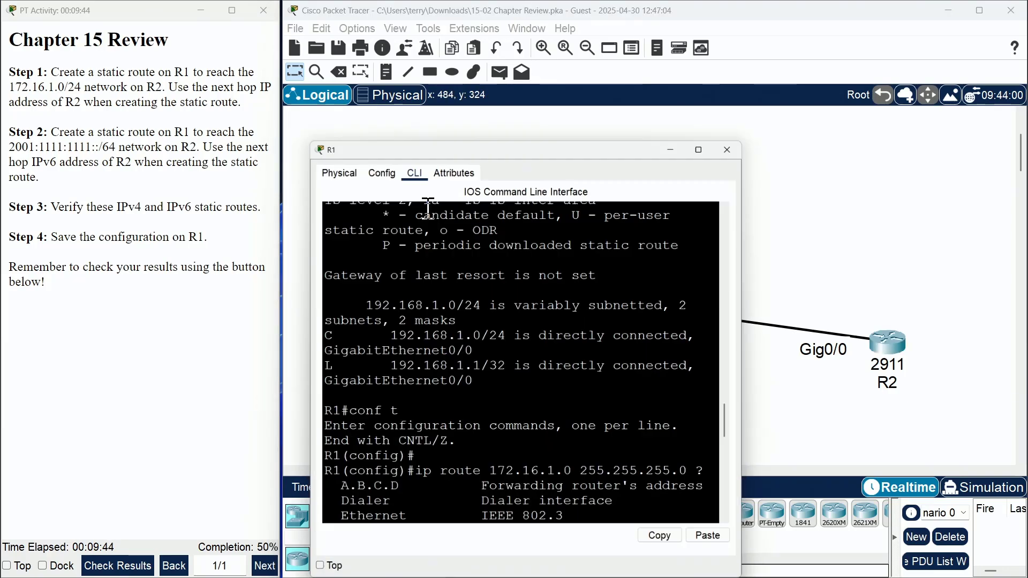
left_click_drag(755, 343, 997, 351)
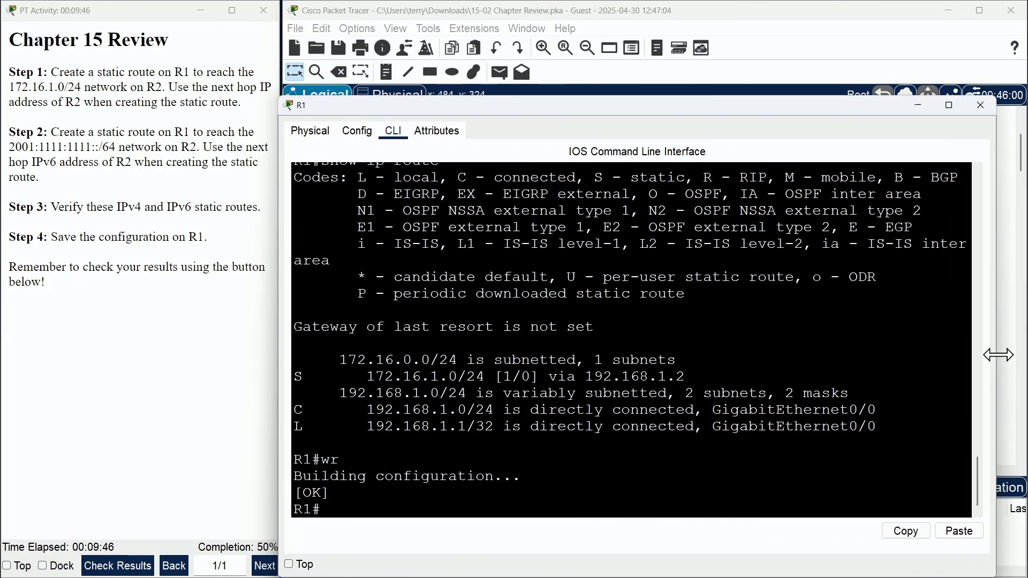
type("p")
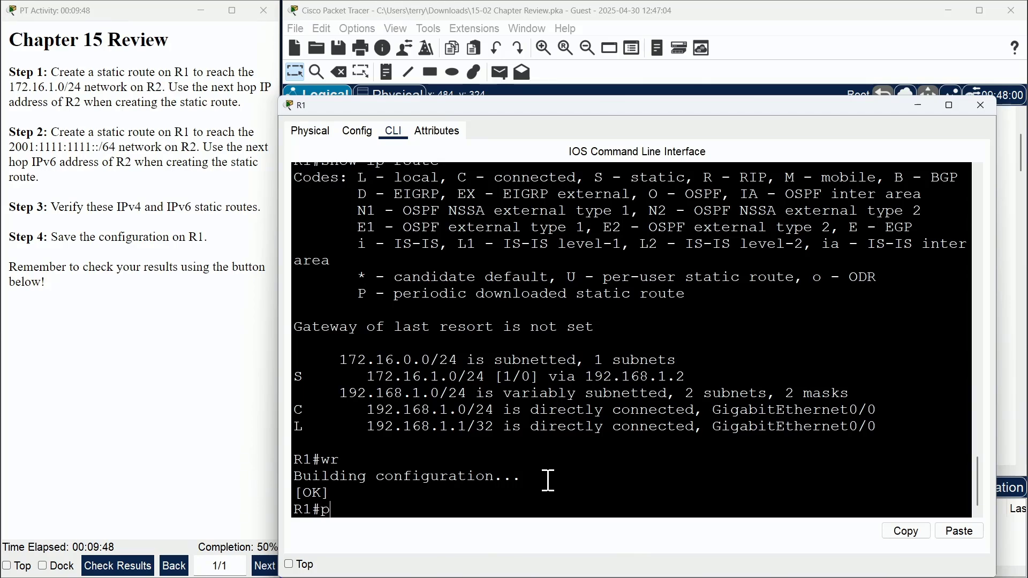
type("ing")
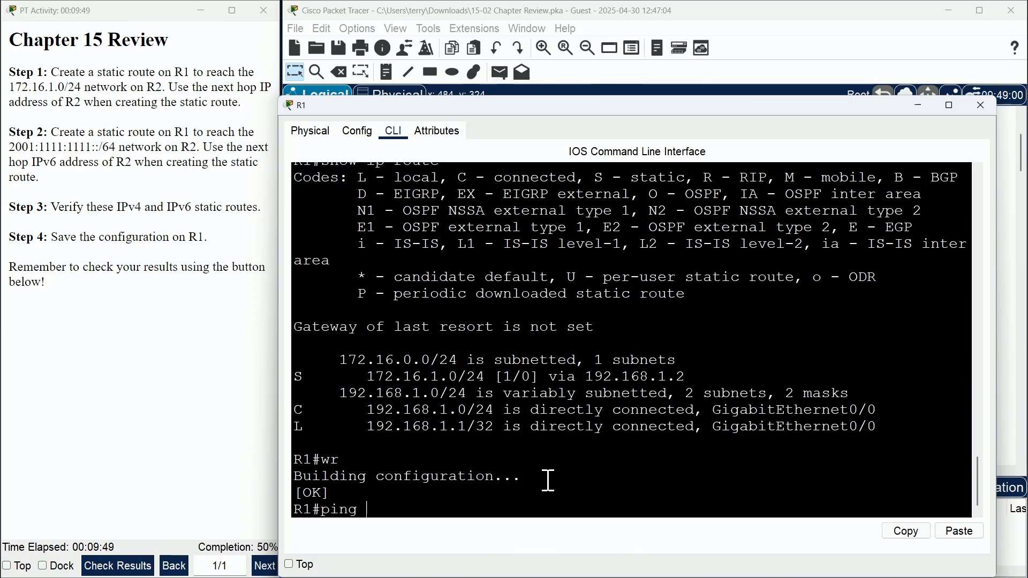
left_click(959, 531)
key("Return")
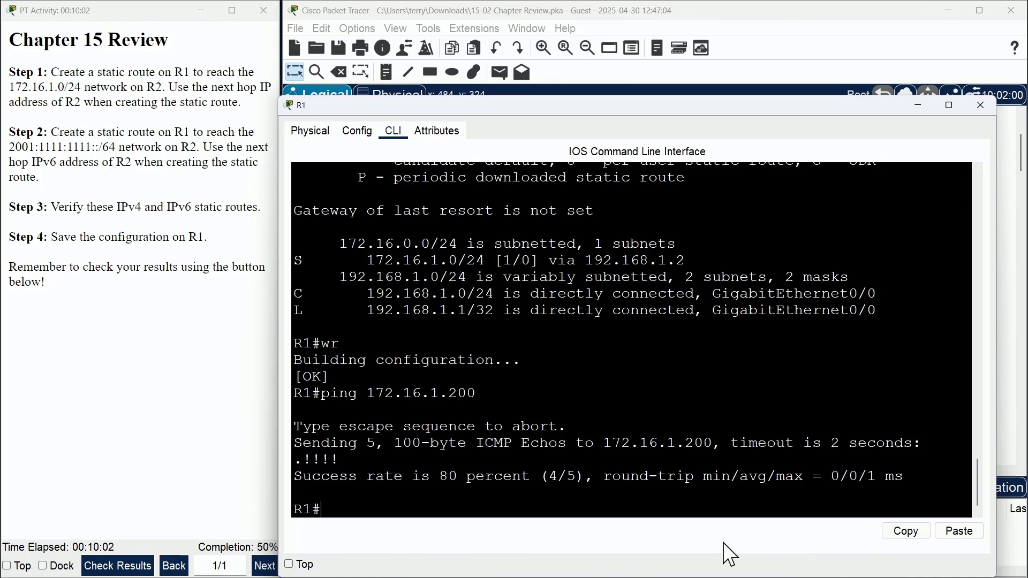
- Save R1's configuration again with wr and close R1's window
type("wr")
key("Return")
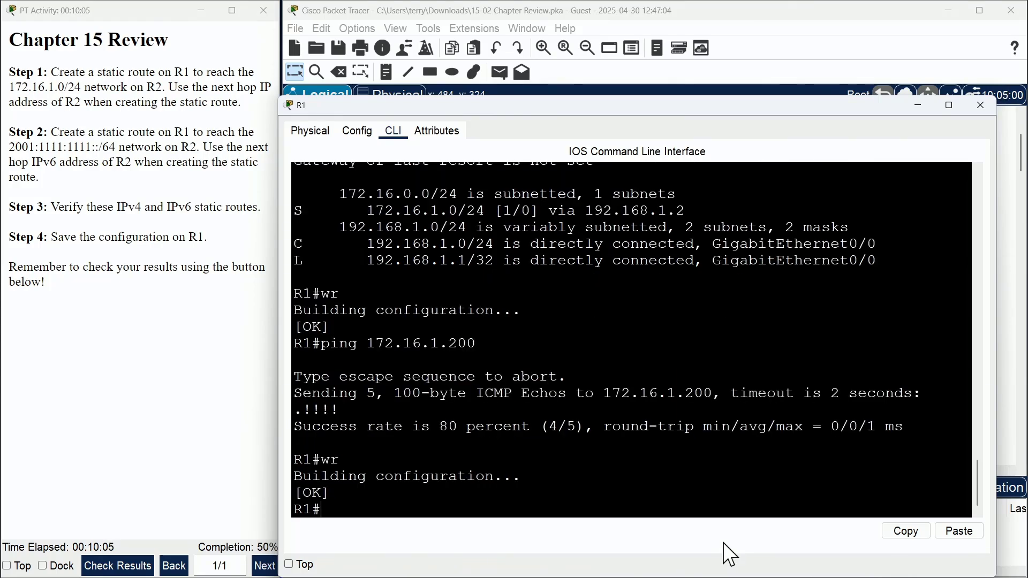
left_click(981, 106)
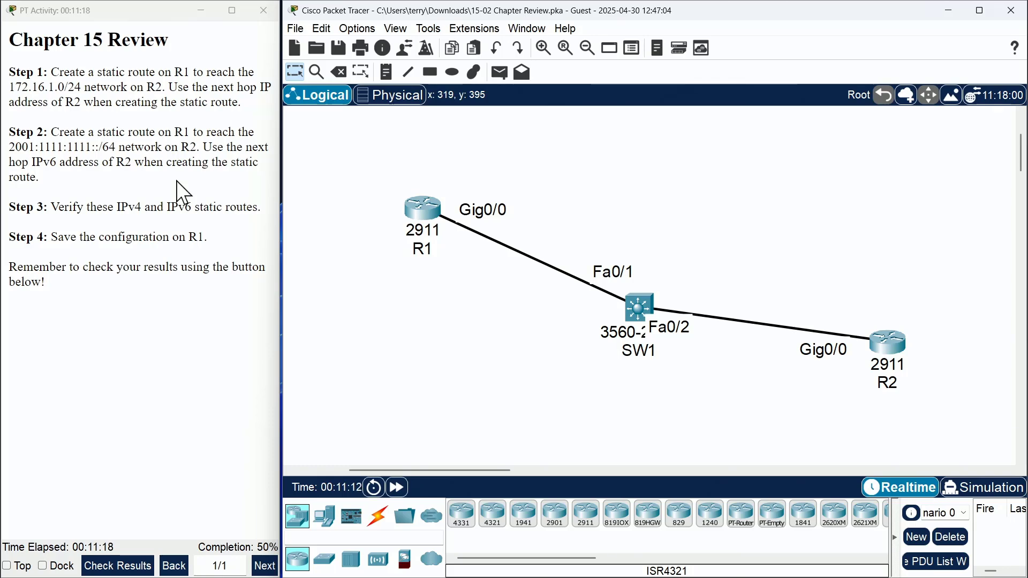
- Open R2's command line in a widened window and list its IPv6 interfaces with show ipv6 int brief
left_click(896, 342)
left_click_drag(361, 207, 249, 206)
left_click_drag(836, 320, 998, 337)
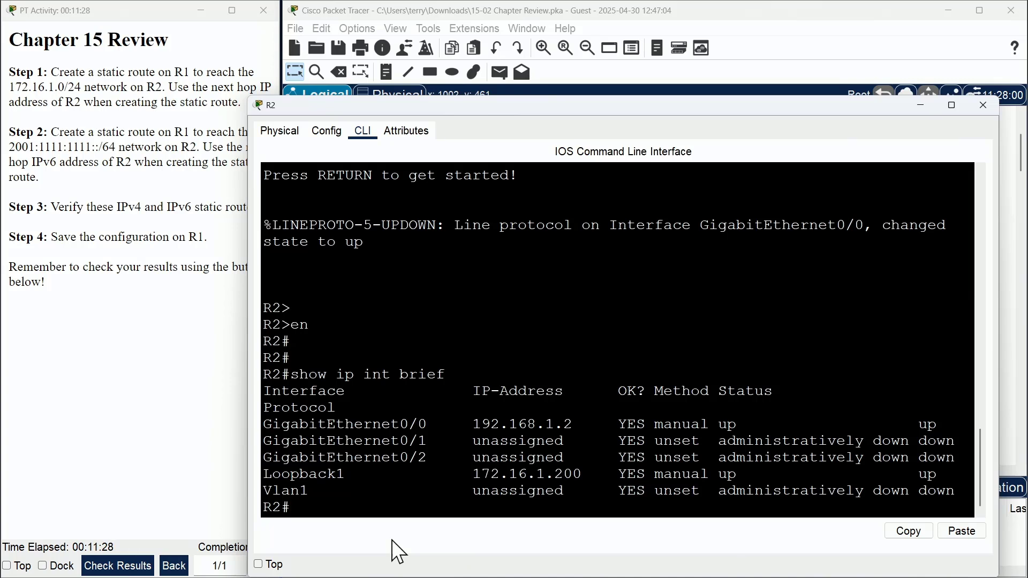
type("show ipv")
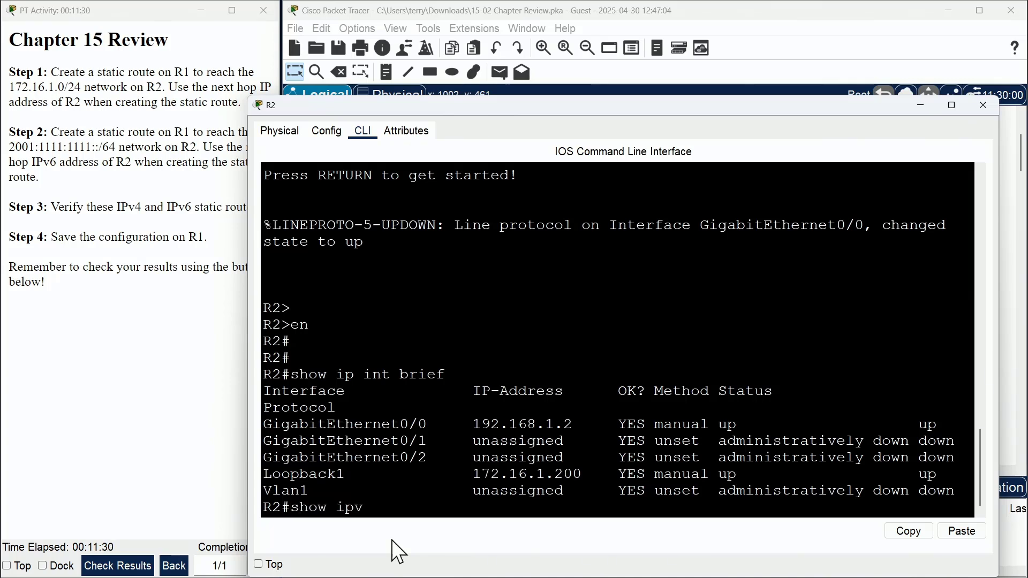
type("6 int brief")
key("Return")
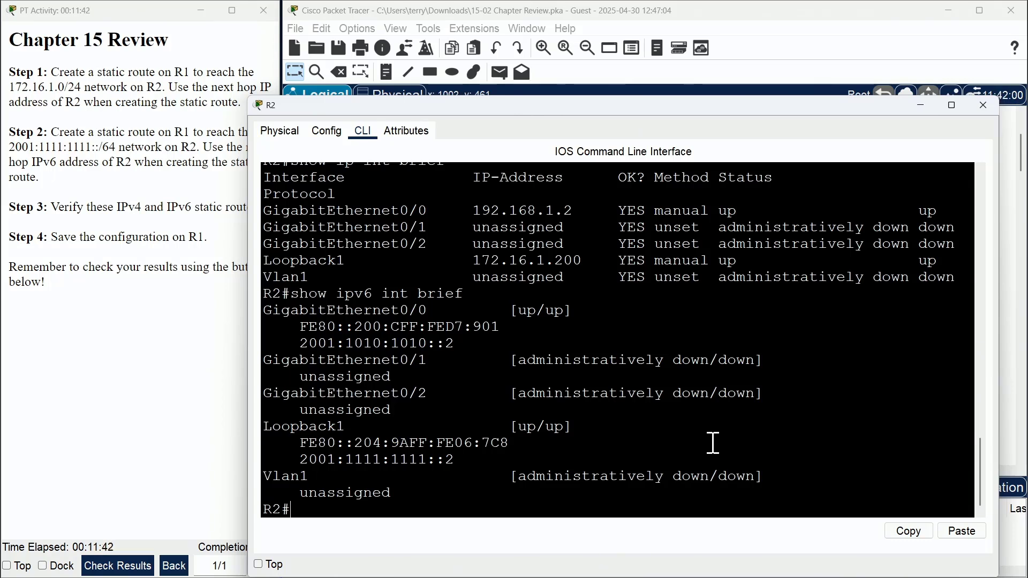
- Copy GigabitEthernet0/0's IPv6 address 2001:1010:1010::2 from R2's IPv6 interface list and close R2's window
double_click(344, 293)
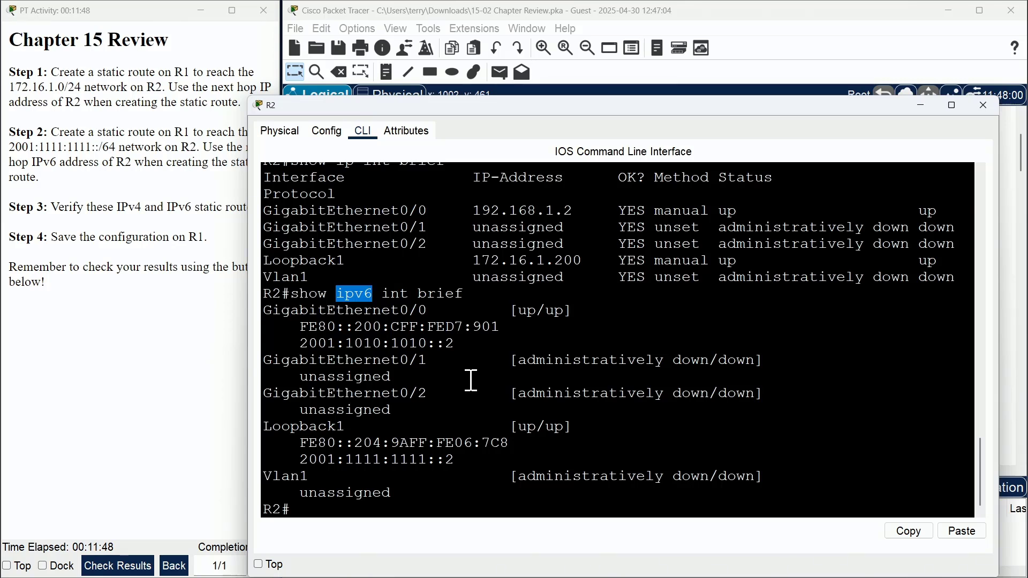
left_click(382, 372)
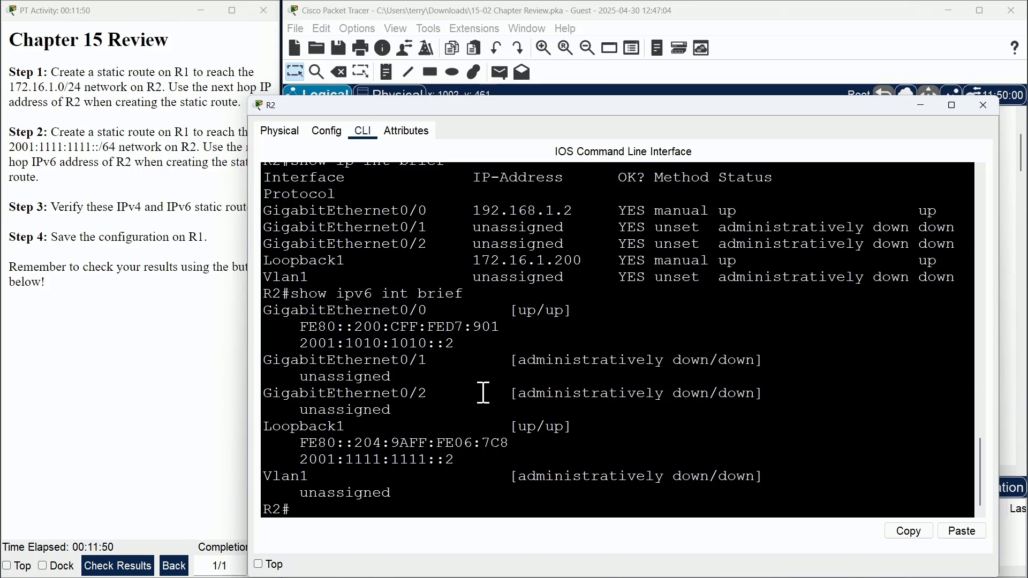
left_click_drag(455, 344, 299, 346)
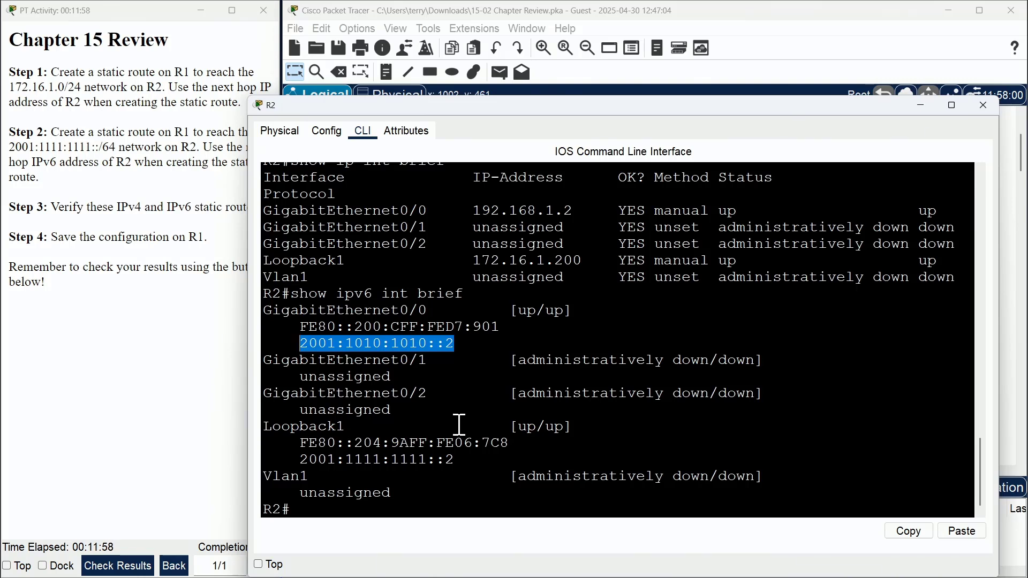
left_click(910, 532)
left_click(981, 107)
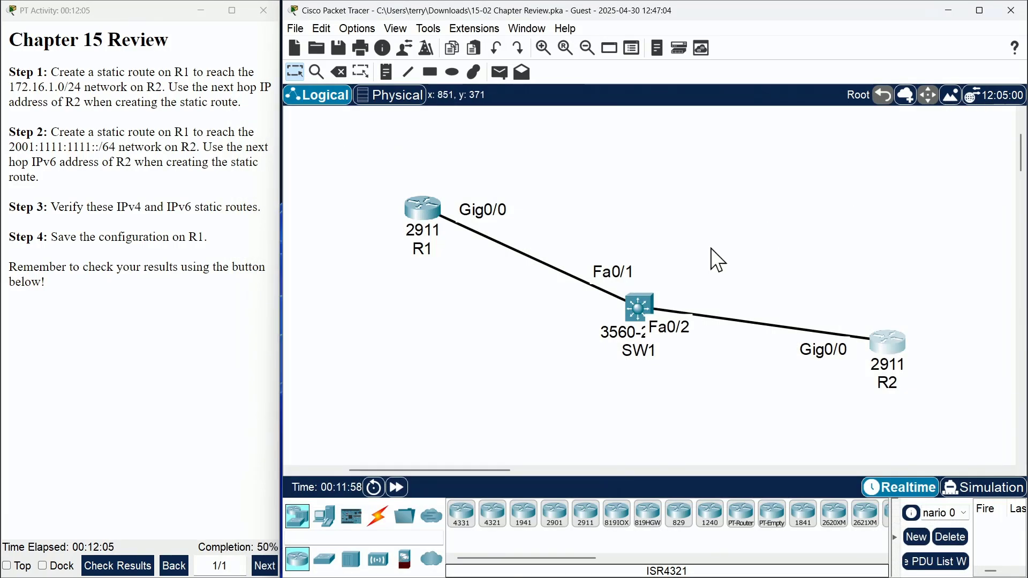
- Bring up R1's command line in a widened window and return to global configuration mode with conf t
left_click(420, 206)
left_click_drag(362, 241, 264, 251)
left_click_drag(835, 313, 1004, 325)
left_click(471, 515)
type("c")
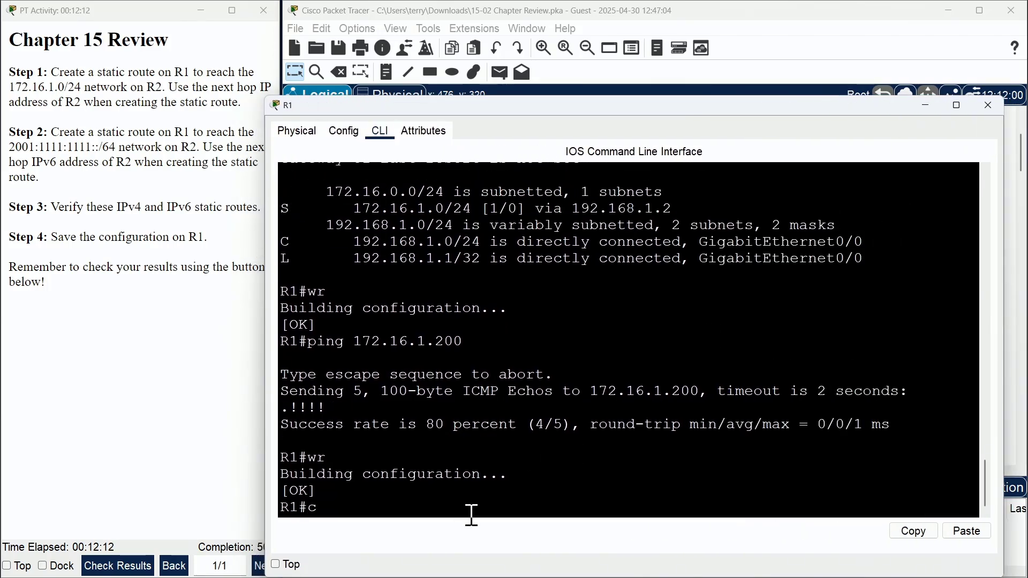
type("onf t")
key("Return")
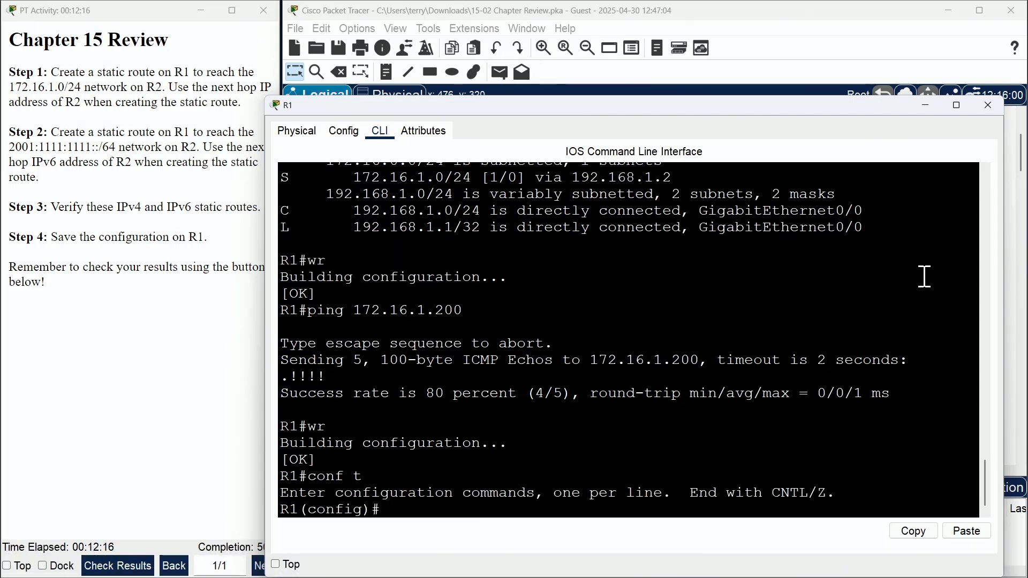
- Add an IPv6 static route on R1 to 2001:1111:1111::/64 via next hop 2001:1010:1010::2, and leave configuration mode with end
type("ip")
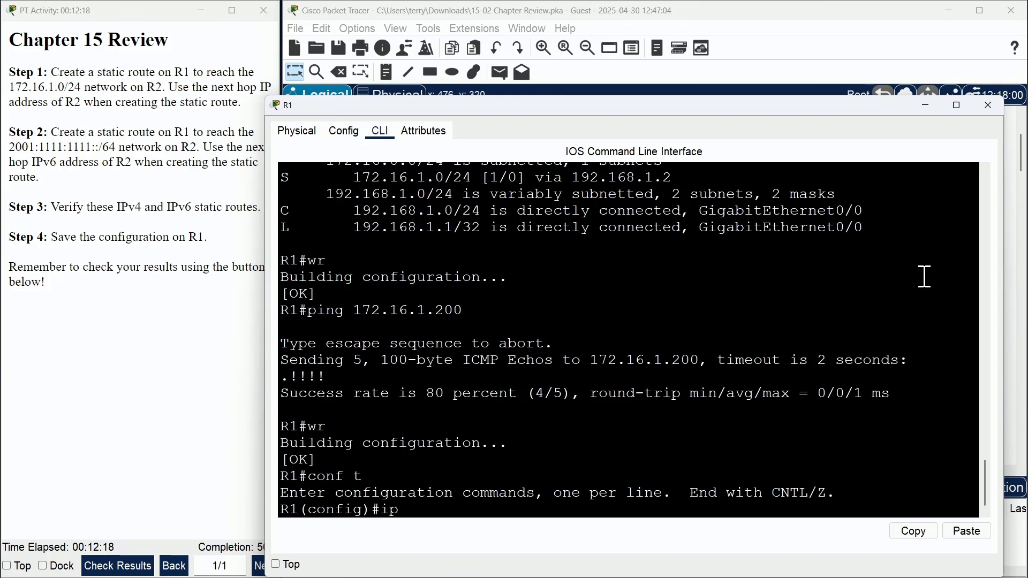
type("v6 rout")
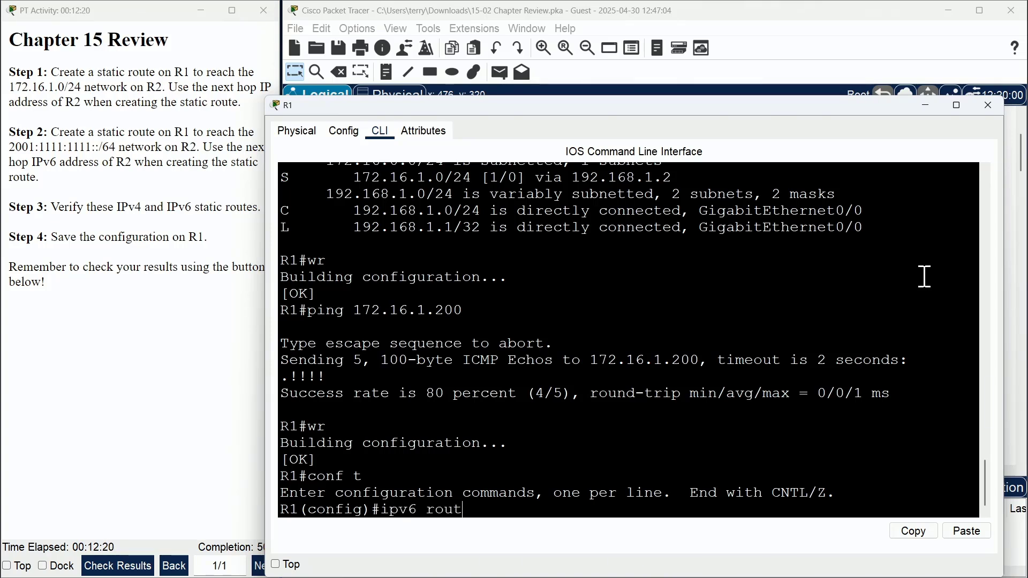
type("e 2001")
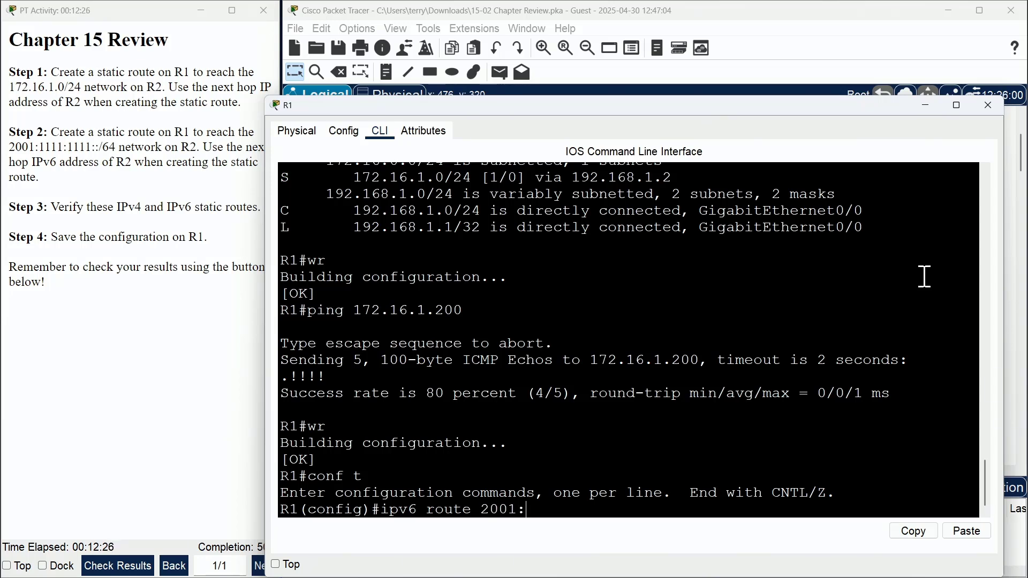
type(":1111:1111::/6")
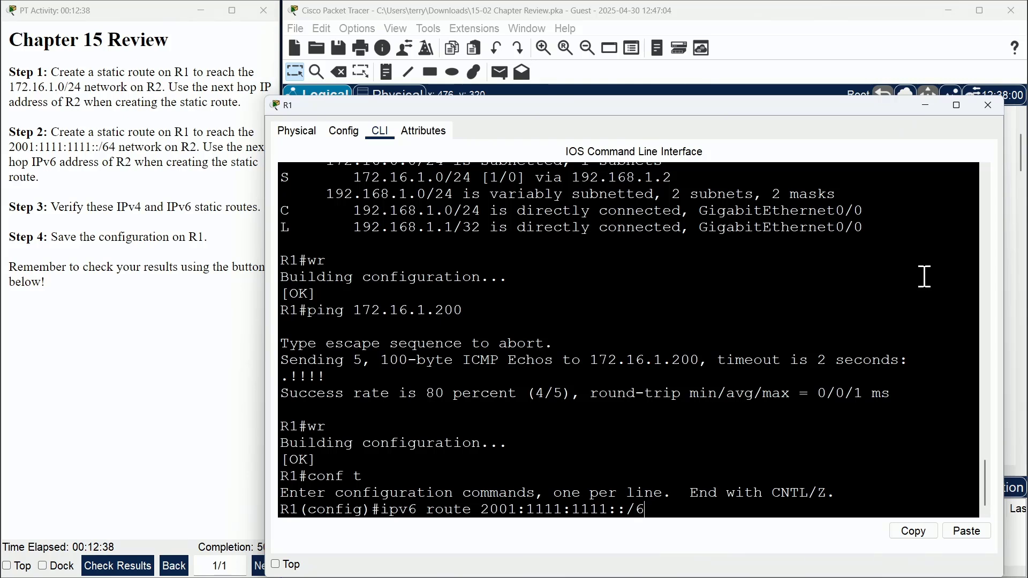
type("4")
left_click(967, 531)
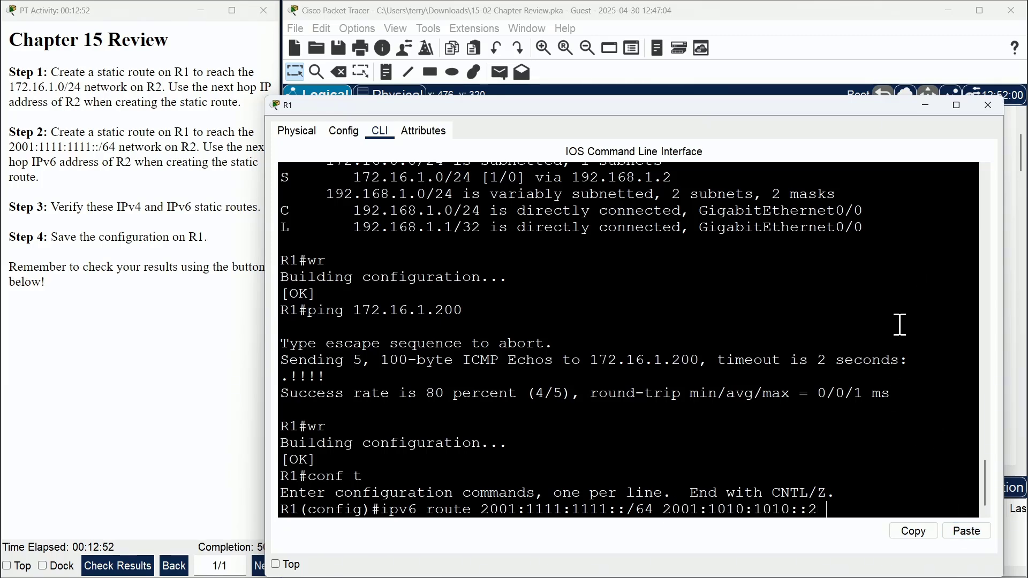
type("?")
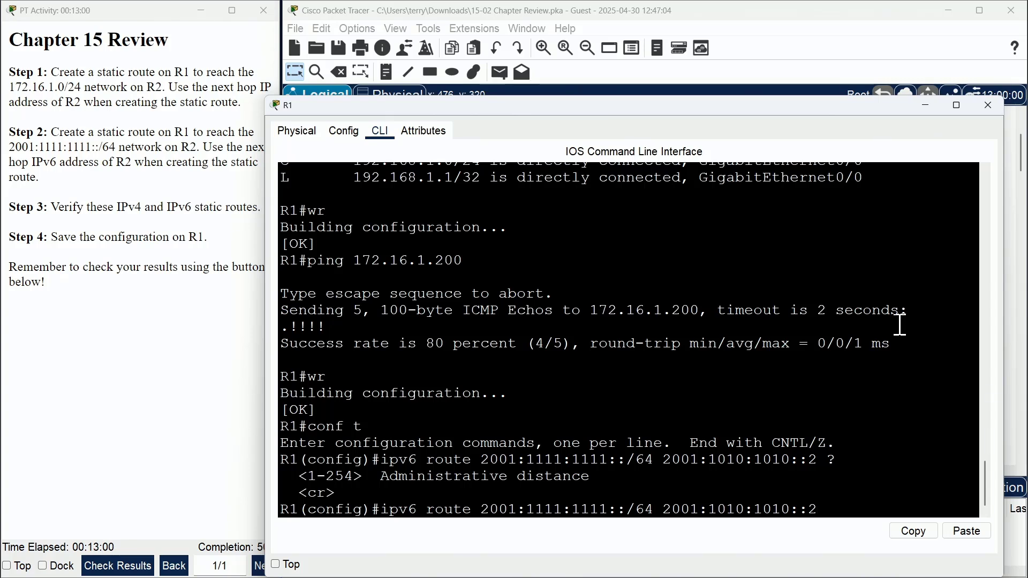
key("Return")
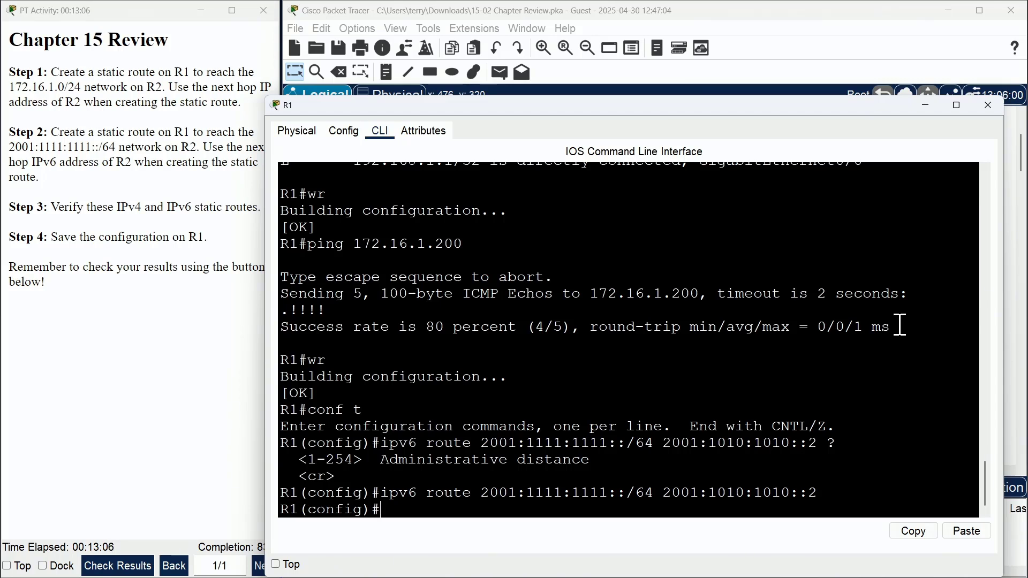
type("end")
key("Return")
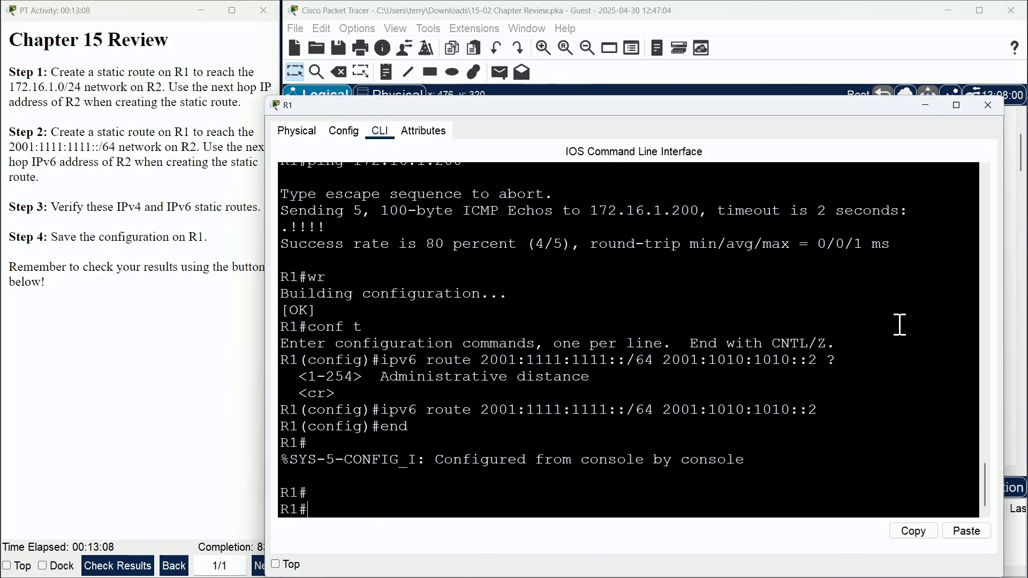
- Display R1's IPv6 routing table with show ipv6 route and examine the static route entry for 2001:1111:1111::/64
key("Return")
key("Return")
type("show ipv")
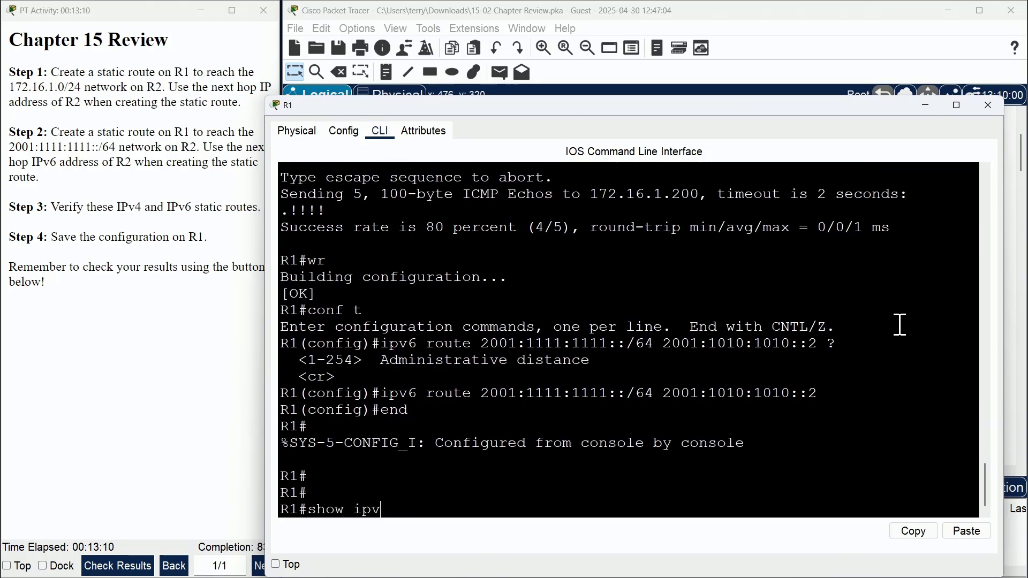
type("6 route")
key("Return")
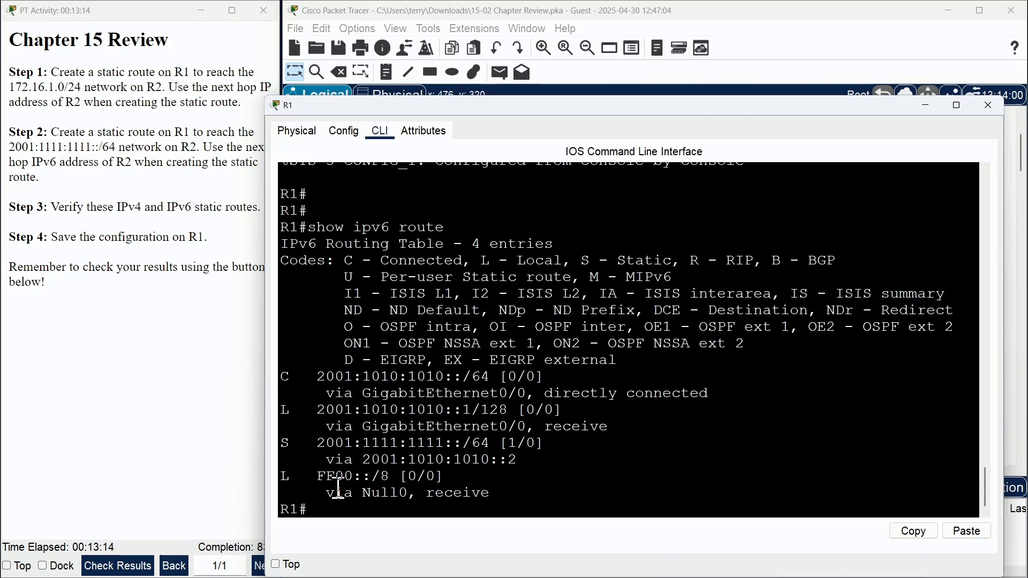
left_click_drag(517, 461, 272, 447)
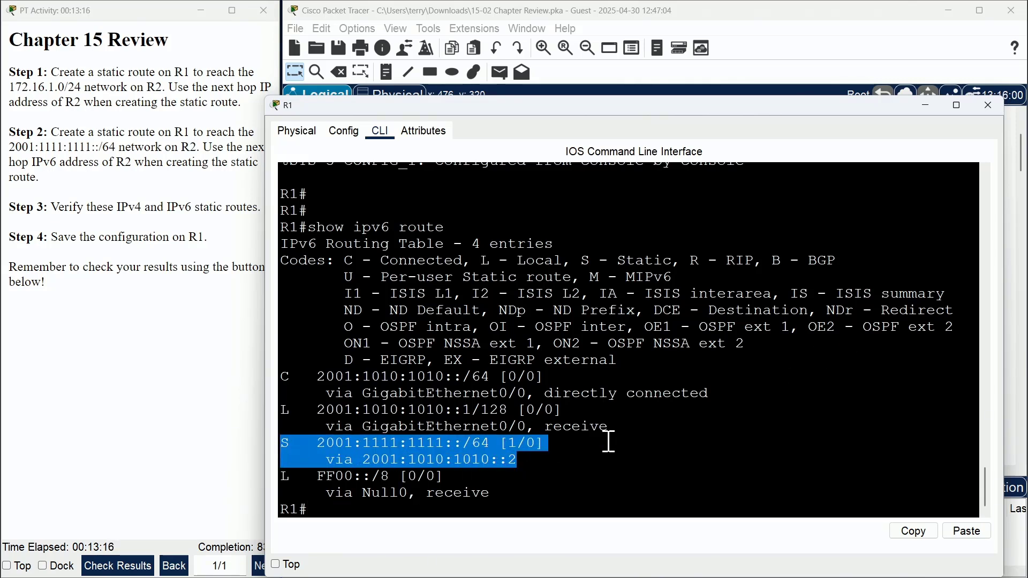
left_click(385, 503)
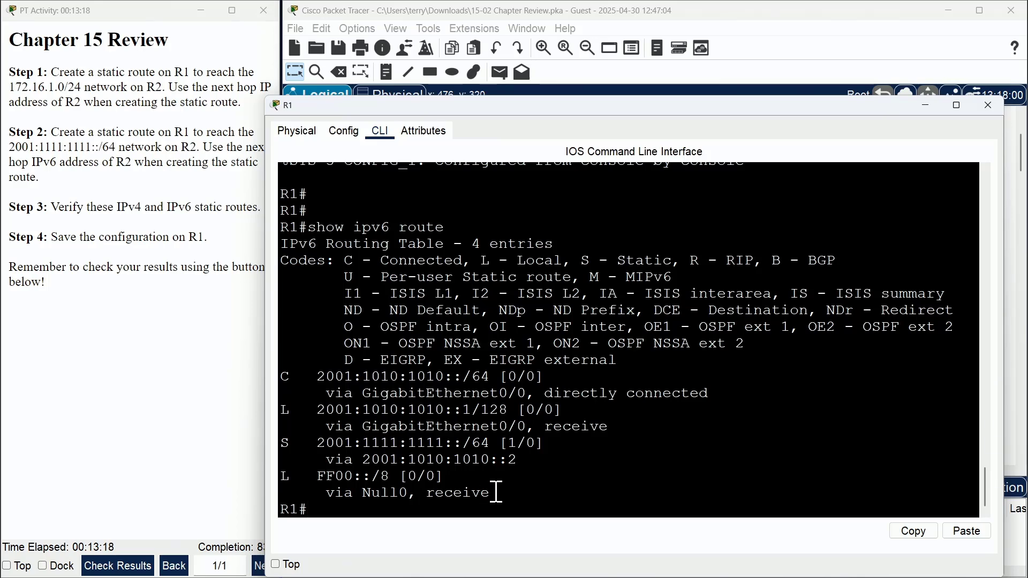
- Save R1's configuration with wr and close R1's window
type("wr")
key("Return")
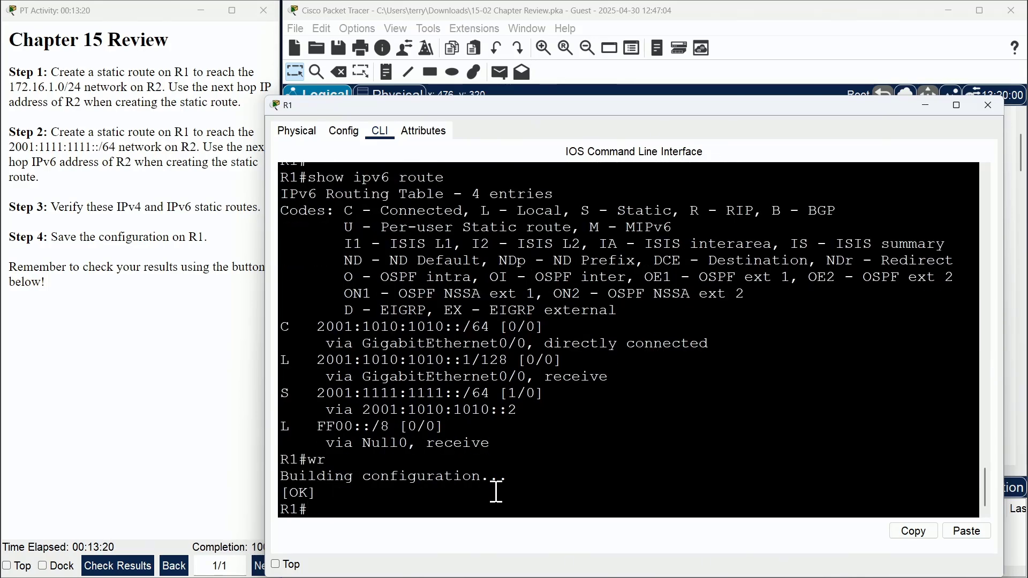
left_click(988, 105)
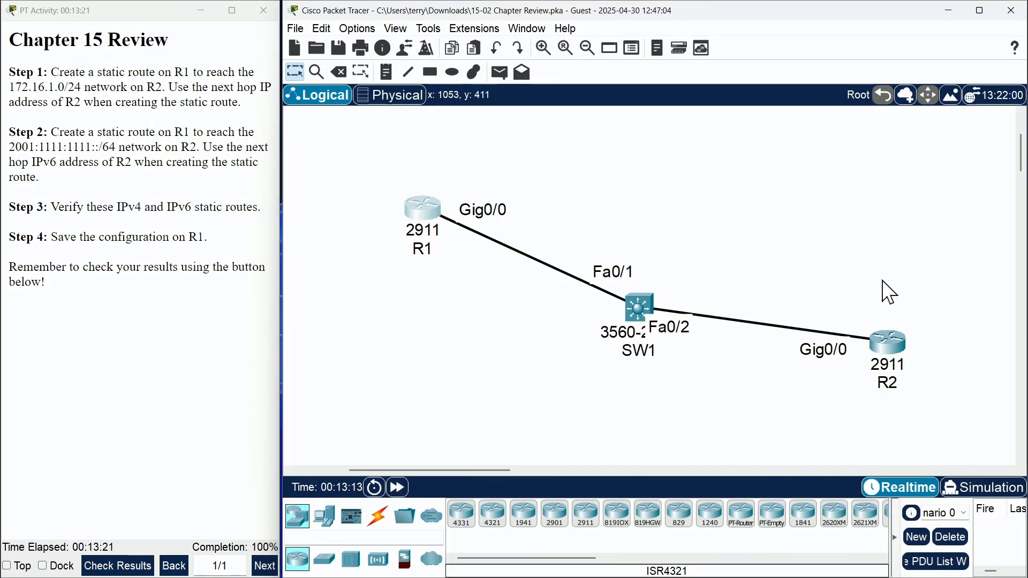
- Open R2's command line in a widened window, copy Loopback1's IPv6 address 2001:1111:1111::2 and close R2's window
left_click(888, 347)
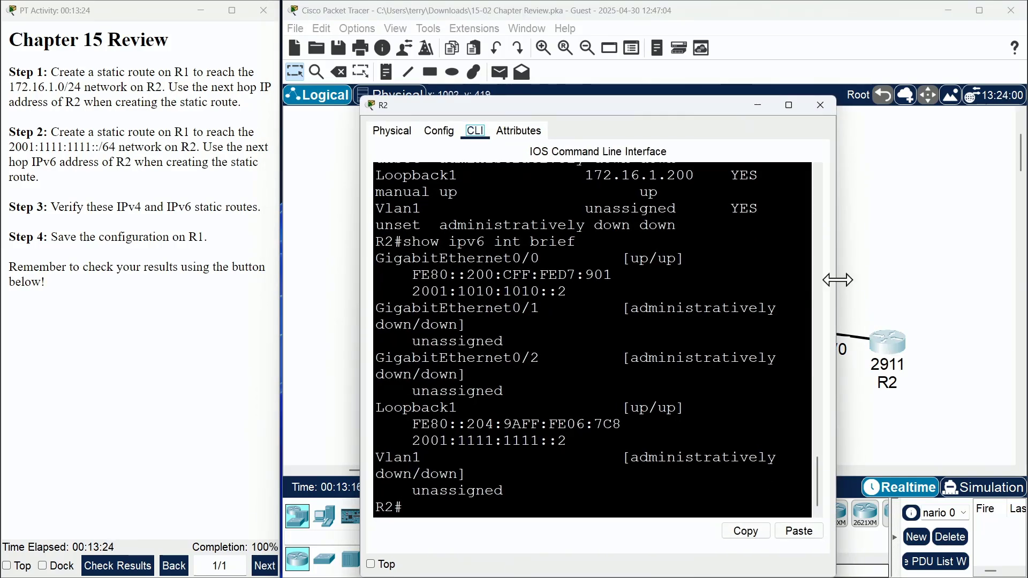
left_click_drag(835, 279, 1006, 278)
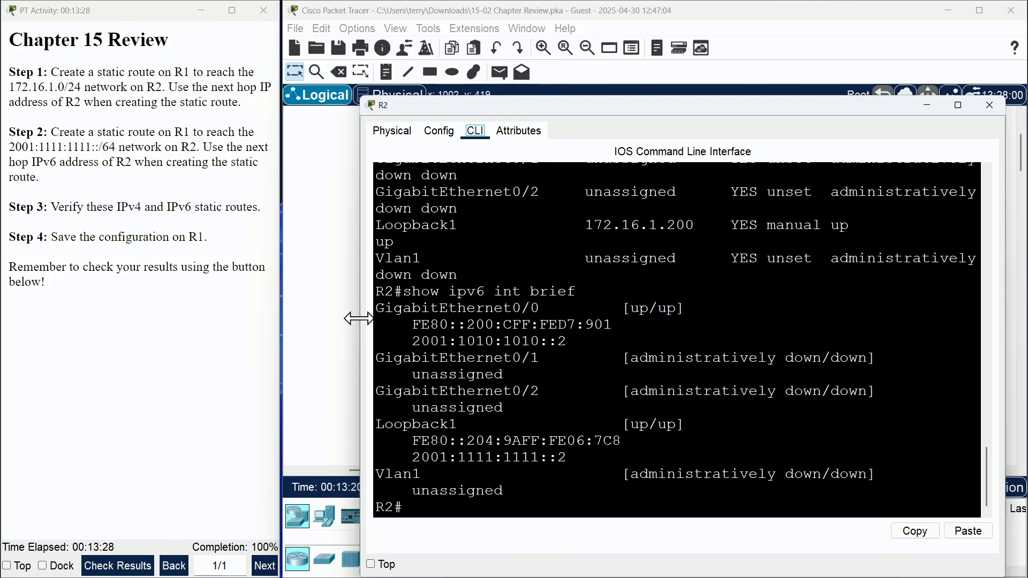
left_click_drag(356, 317, 196, 318)
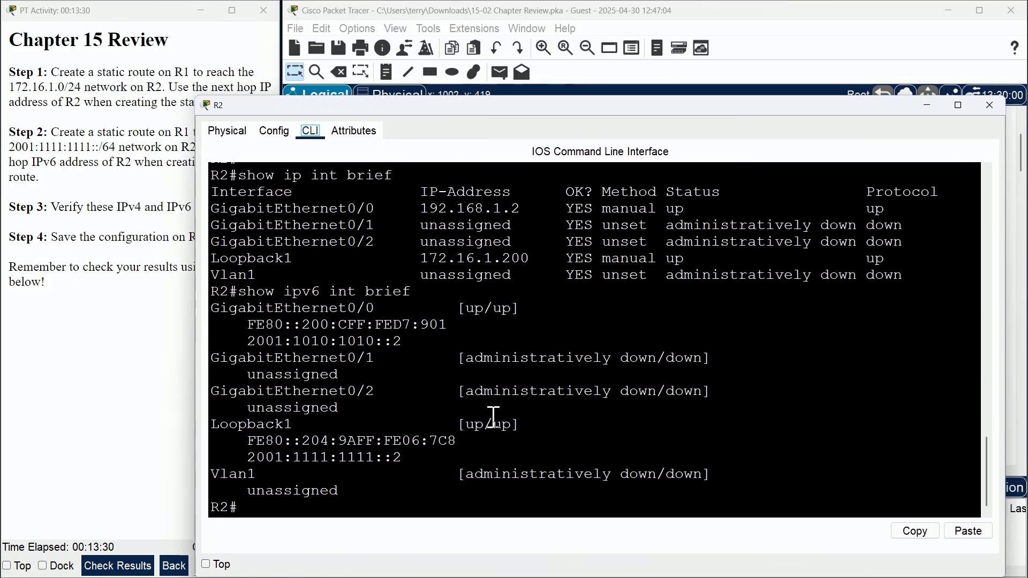
left_click_drag(404, 458, 247, 456)
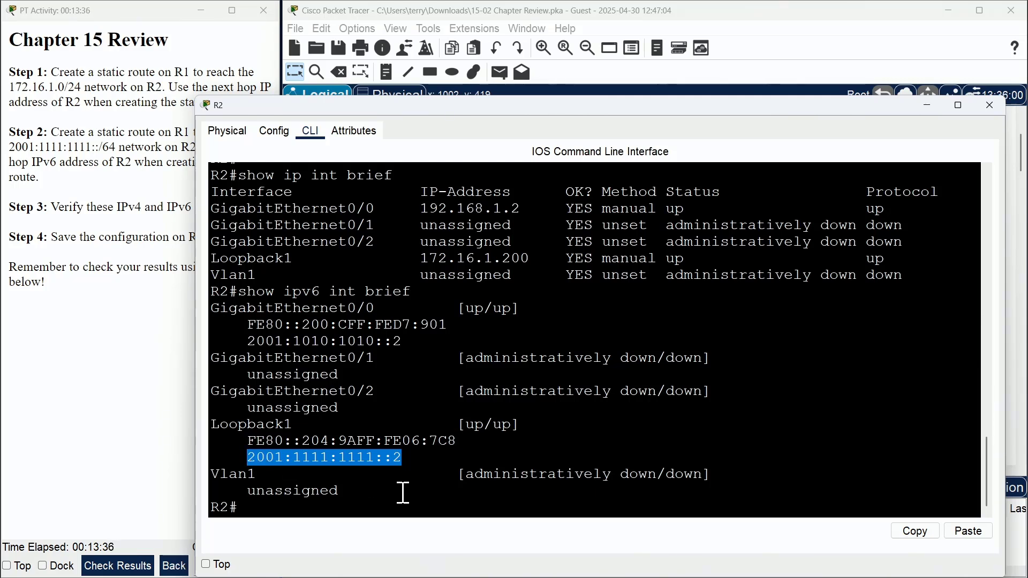
left_click(913, 531)
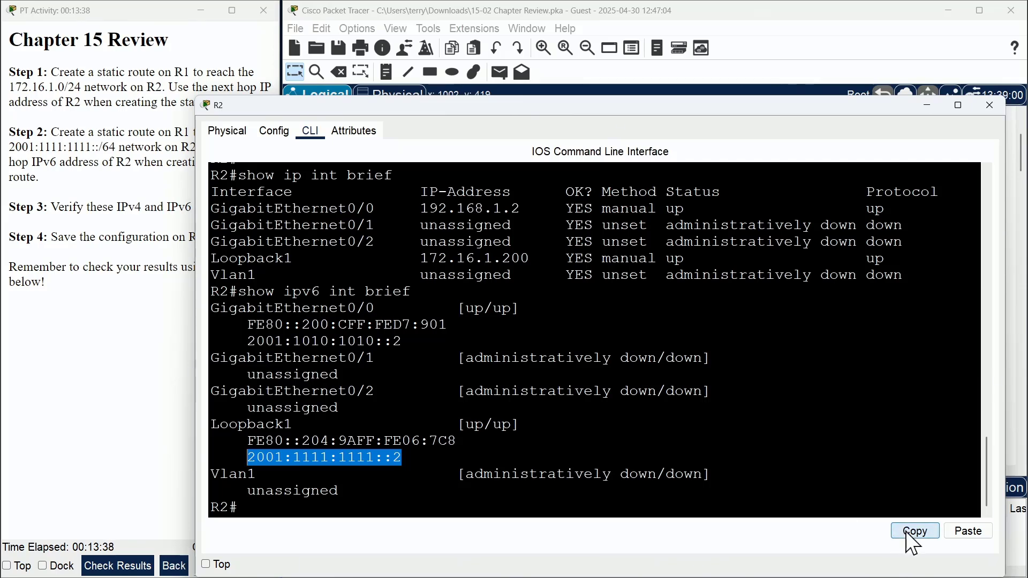
left_click(988, 106)
- Reopen R1's command line in a widened window and get a fresh prompt below the earlier output
left_click(427, 222)
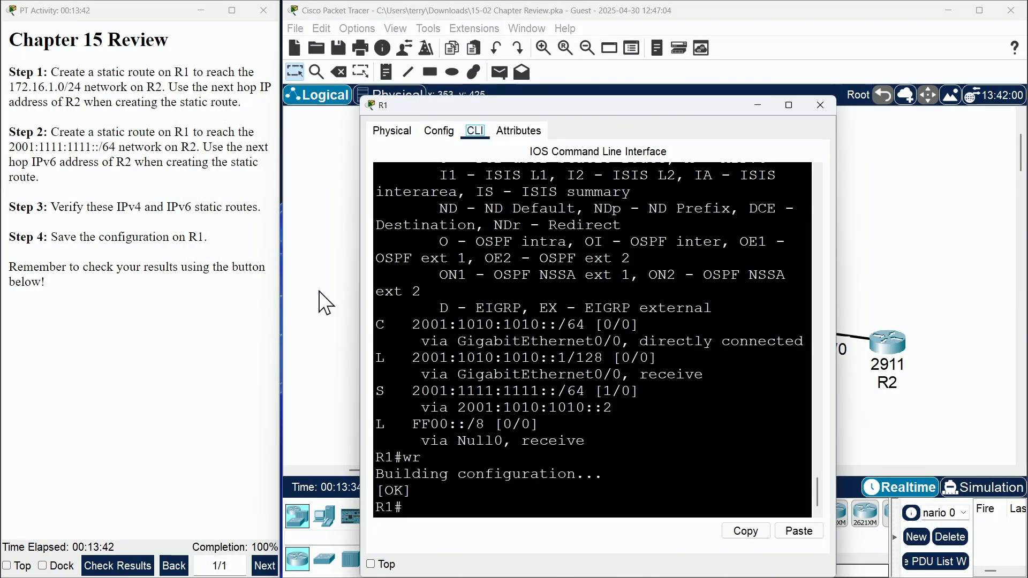
left_click_drag(297, 303, 250, 309)
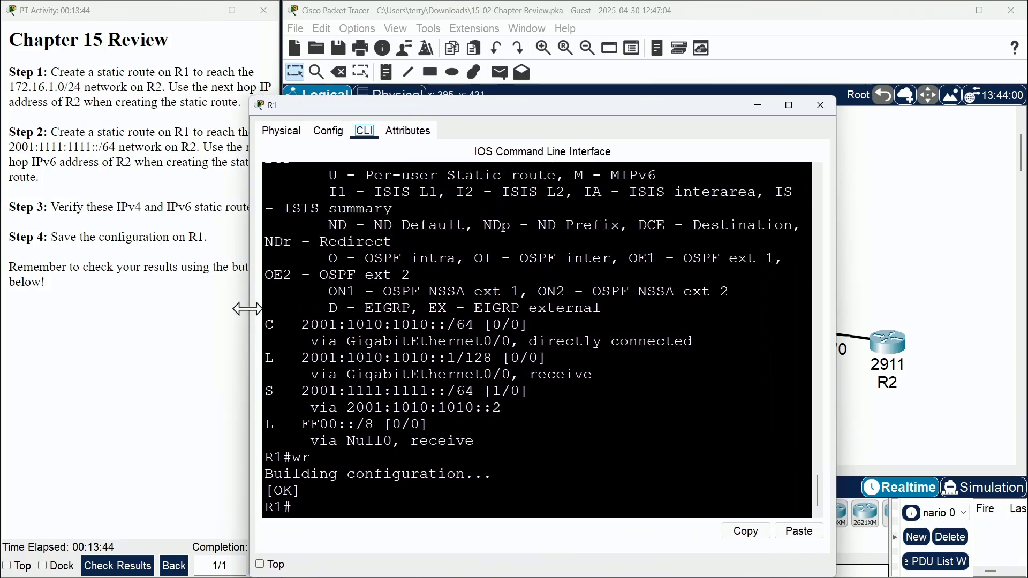
left_click_drag(836, 336, 993, 353)
left_click(421, 495)
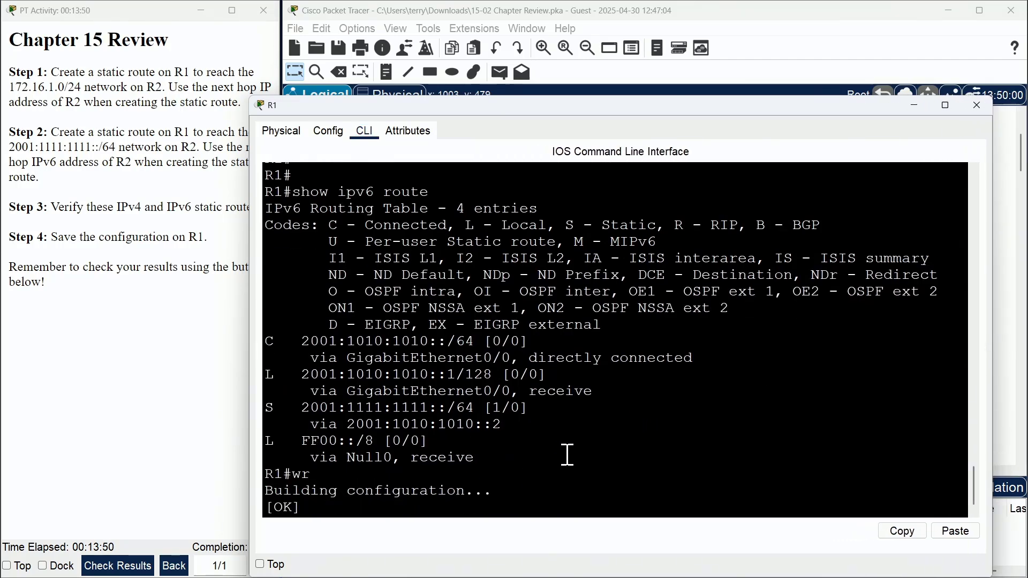
key("Return")
key("Return")
key("Return")
key("Return")
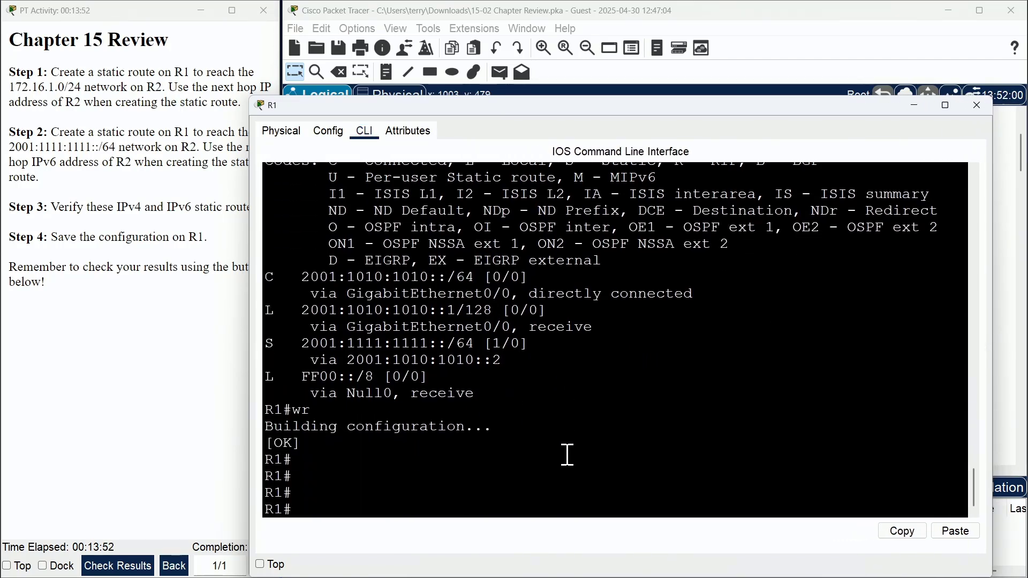
- Ping R2's Loopback1 address 2001:1111:1111::2 from R1 and examine the echo replies
type("ping")
left_click(956, 531)
key("Return")
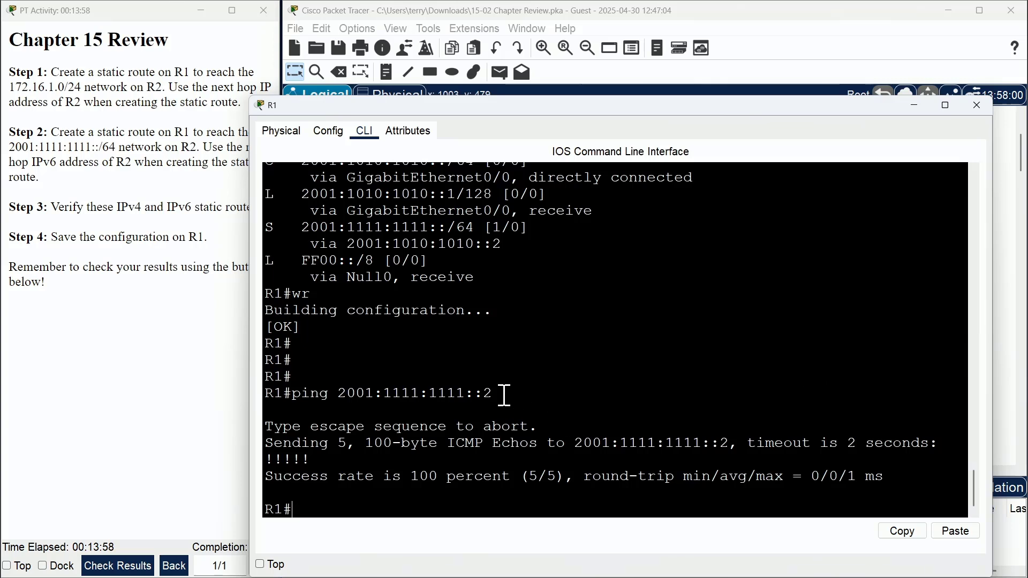
left_click_drag(493, 394, 265, 395)
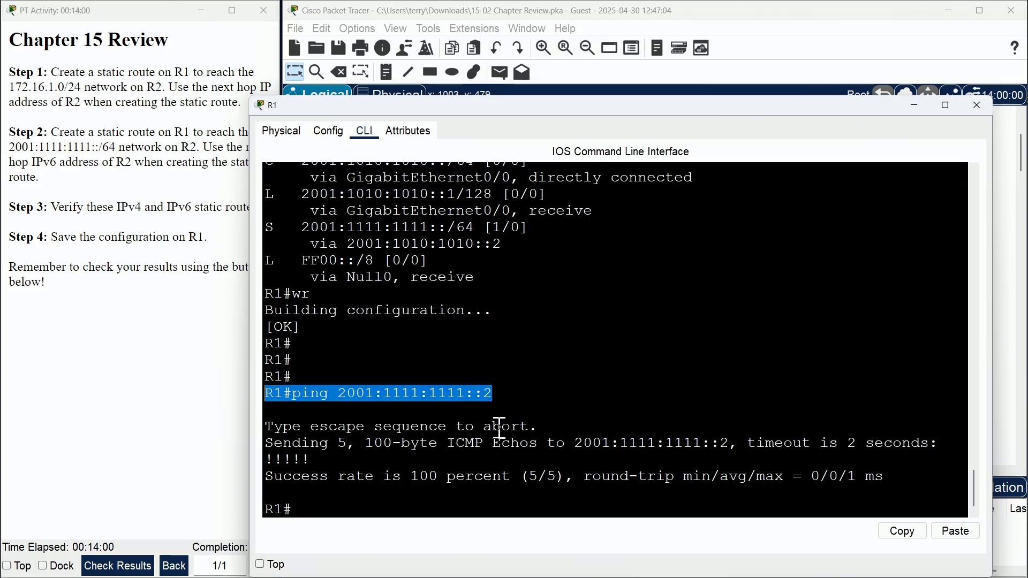
left_click_drag(348, 460, 269, 467)
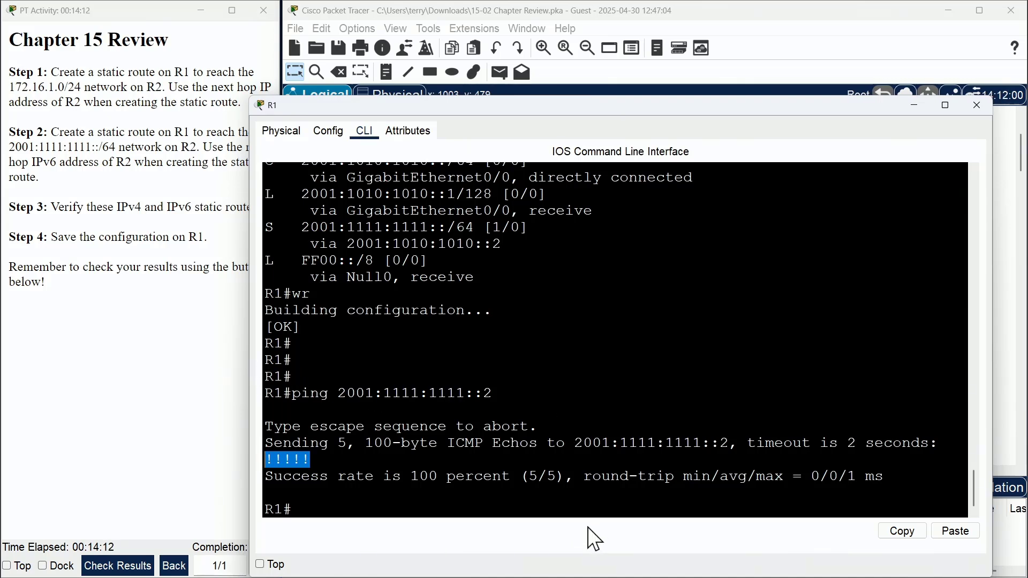
left_click(326, 463)
left_click_drag(326, 463, 239, 458)
- Close and reopen R1's window, save the router's configuration again with wr, and close the window
left_click(976, 106)
left_click(431, 210)
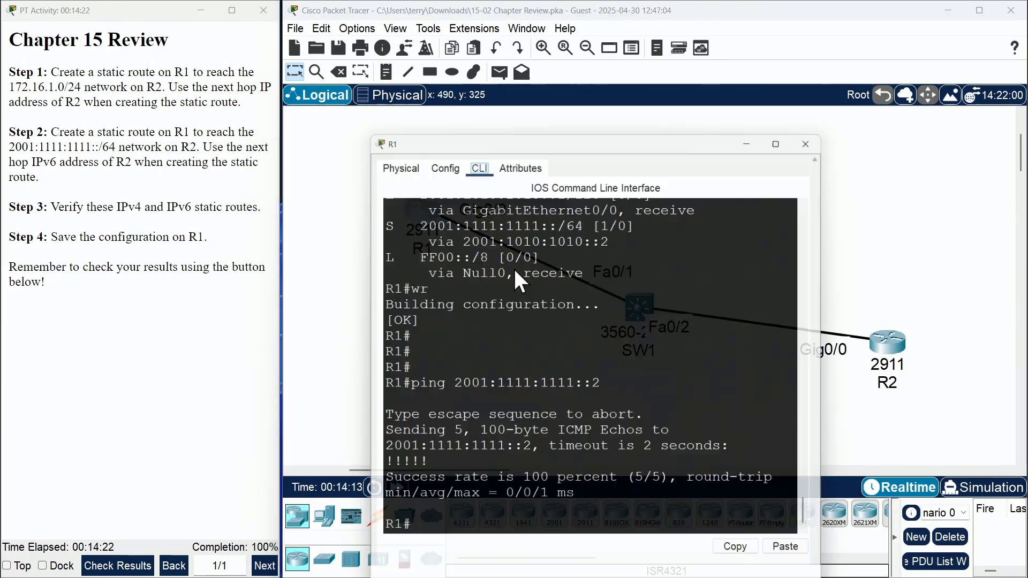
type("wr")
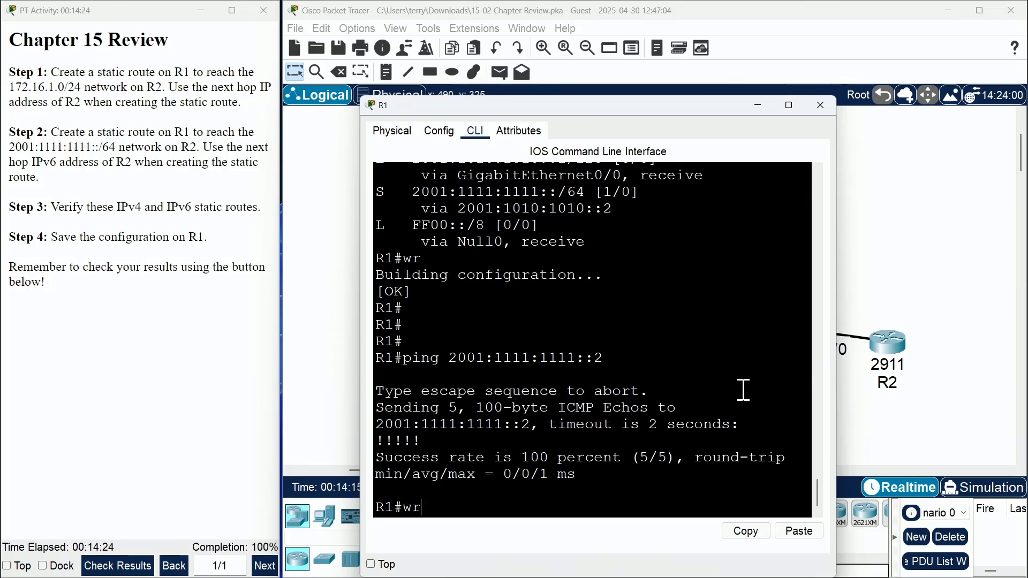
key("Return")
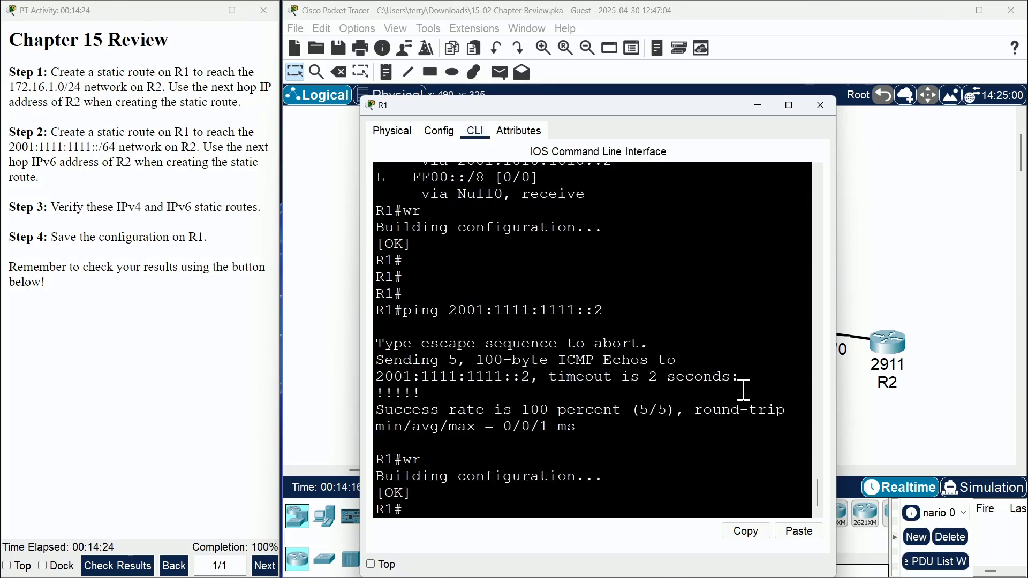
left_click(820, 105)
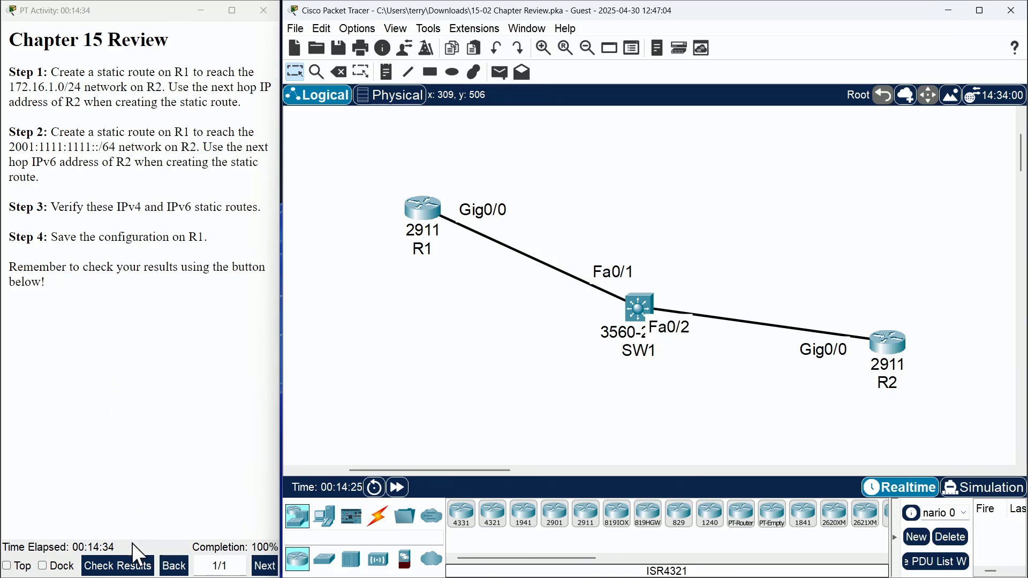
- Check the activity results and read the overall feedback in the maximized window
left_click(128, 563)
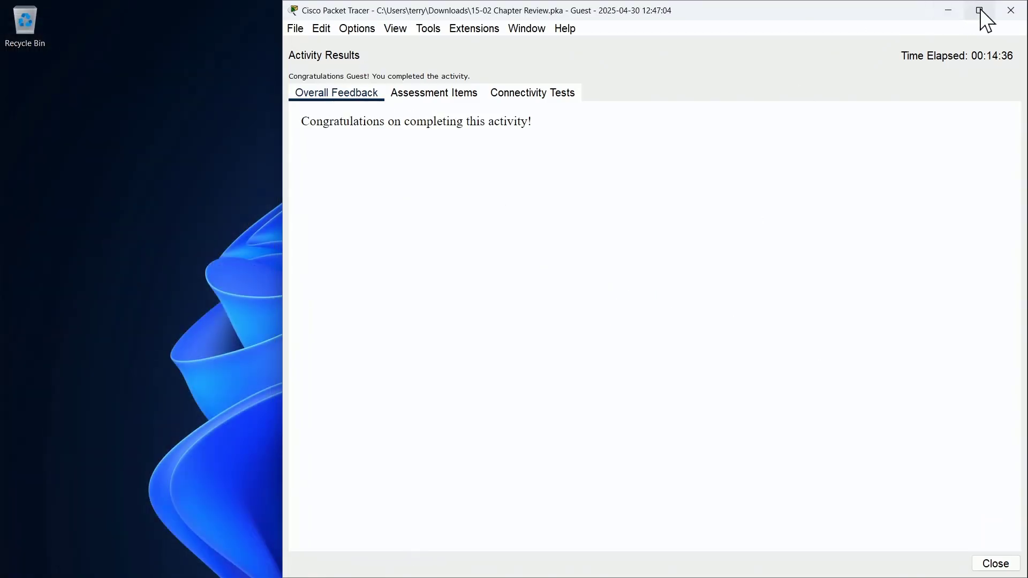
left_click(982, 10)
left_click_drag(249, 117, 2, 118)
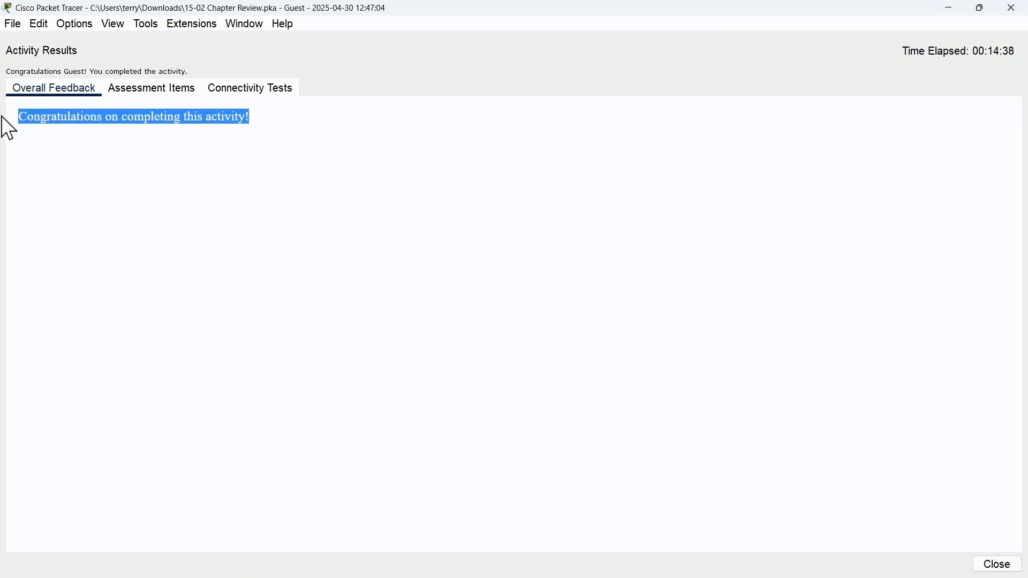
left_click(589, 244)
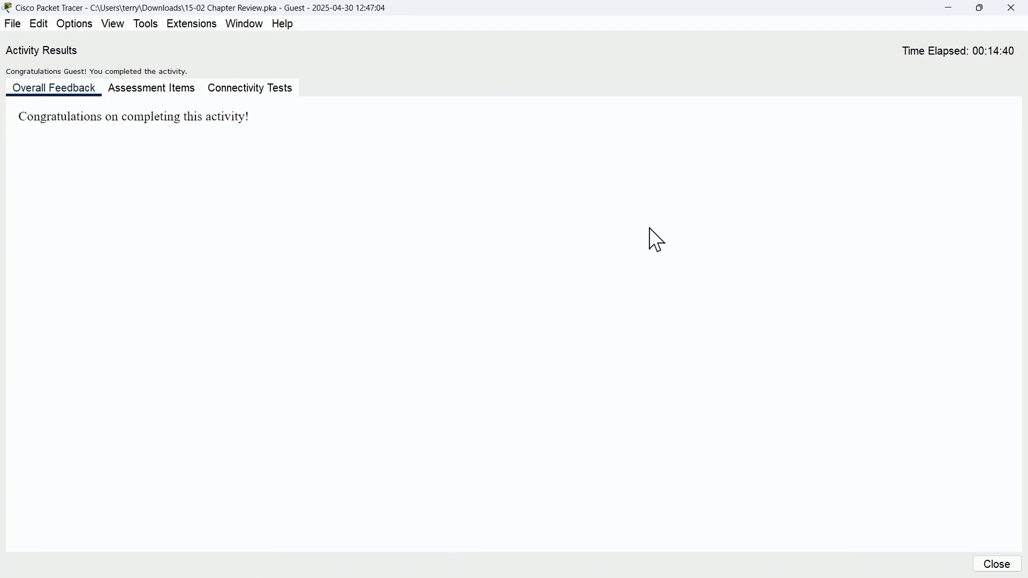